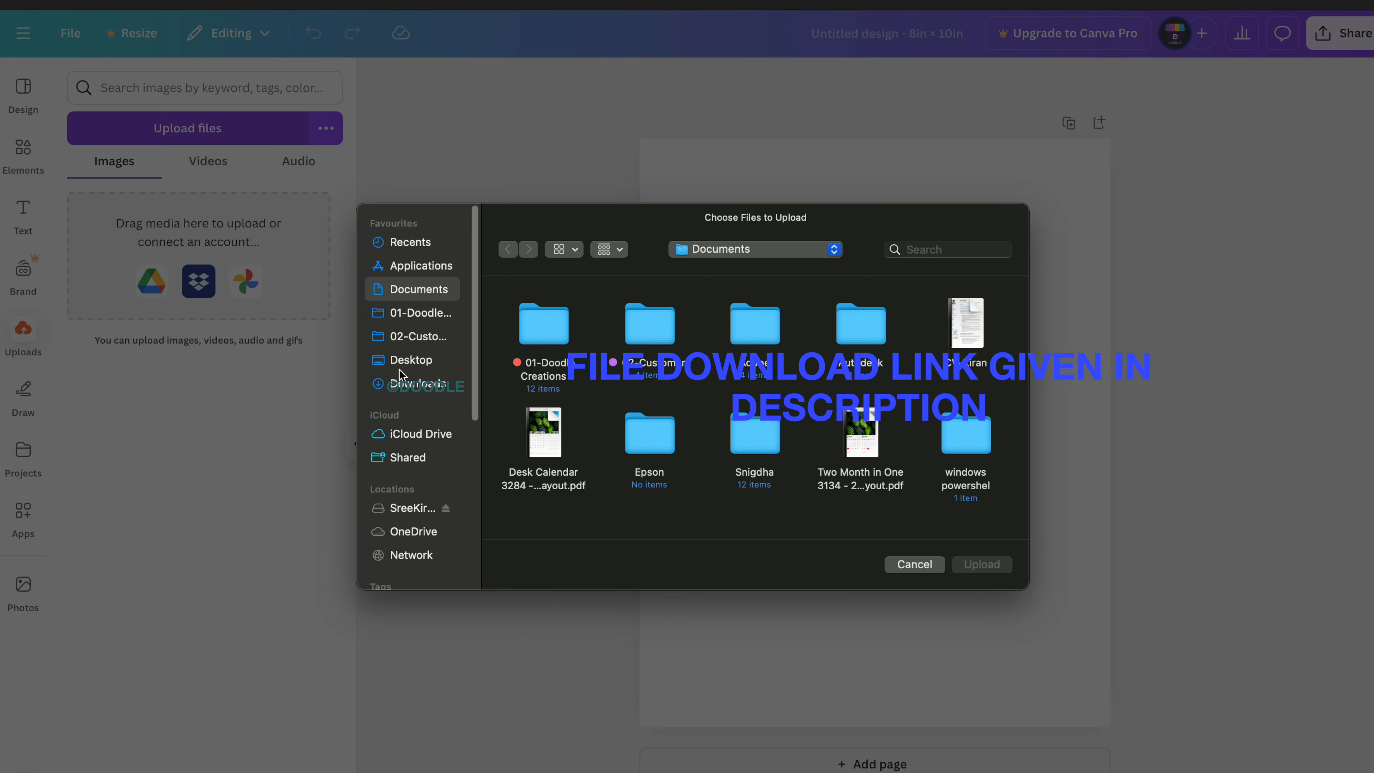
Upload Colour-full.jpg from the Downloads 07-COLOUR FULL-CANVA folder.
click(407, 384)
double_click(572, 385)
click(531, 323)
click(982, 564)
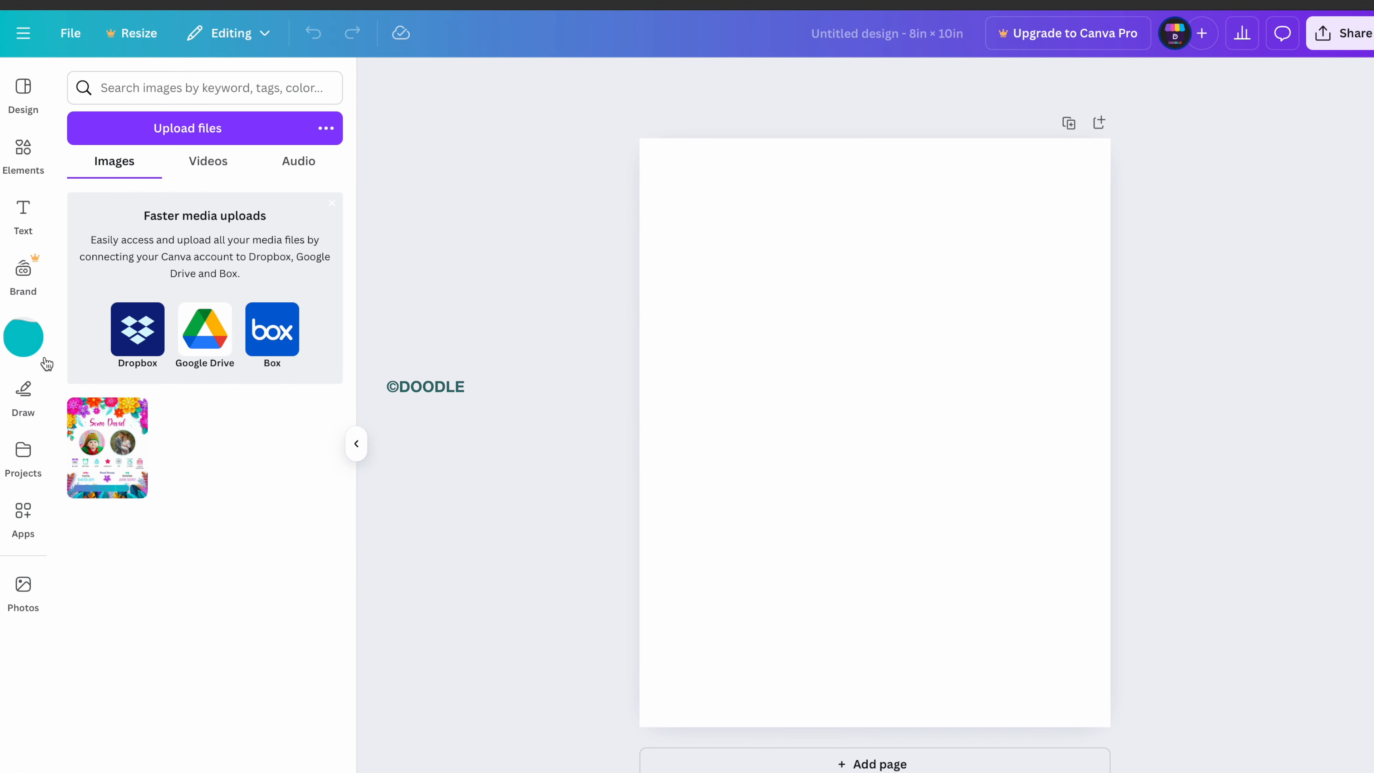
Stretch the reference poster over the whole page, set transparency to 20 and lock it.
click(107, 447)
drag(875, 432, 811, 355)
drag(987, 574, 1110, 726)
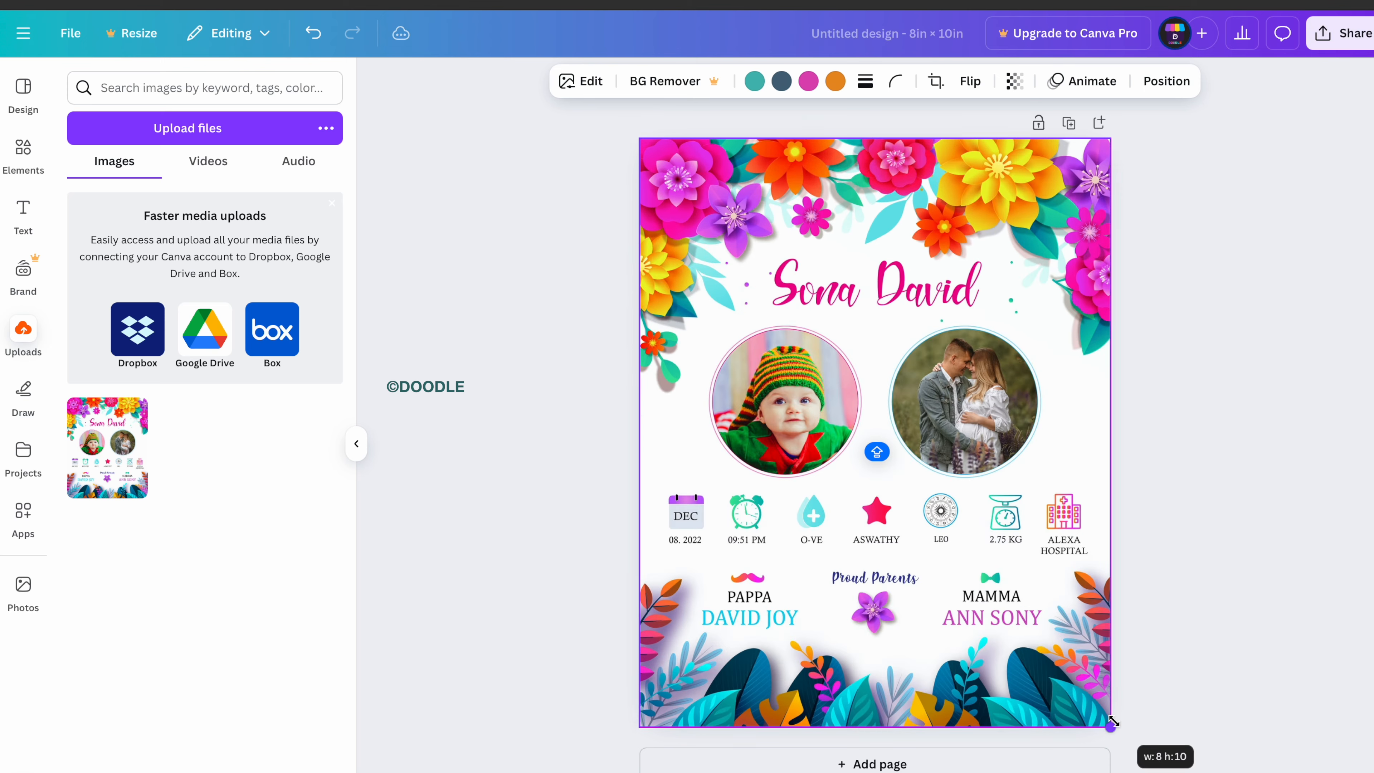
click(1015, 82)
text(20)
key(Return)
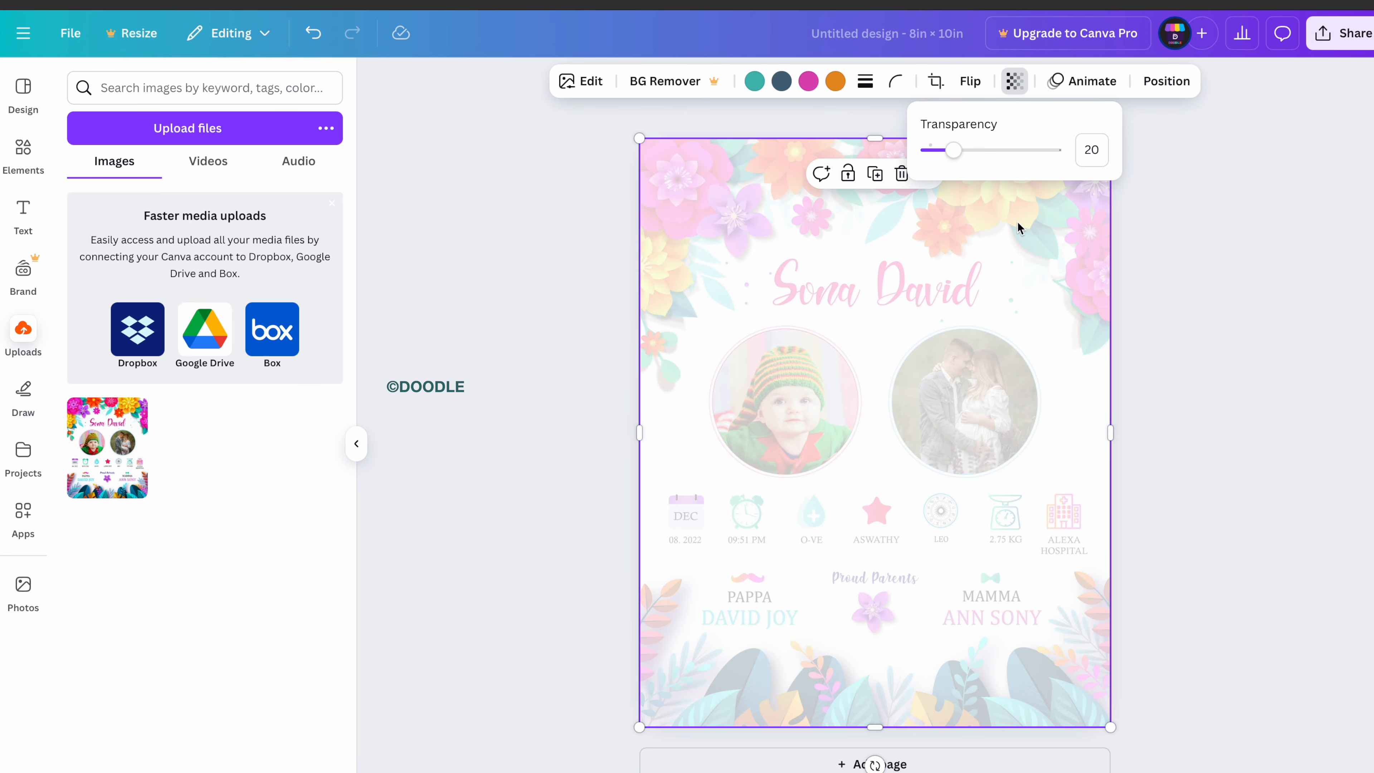
click(854, 179)
click(1144, 391)
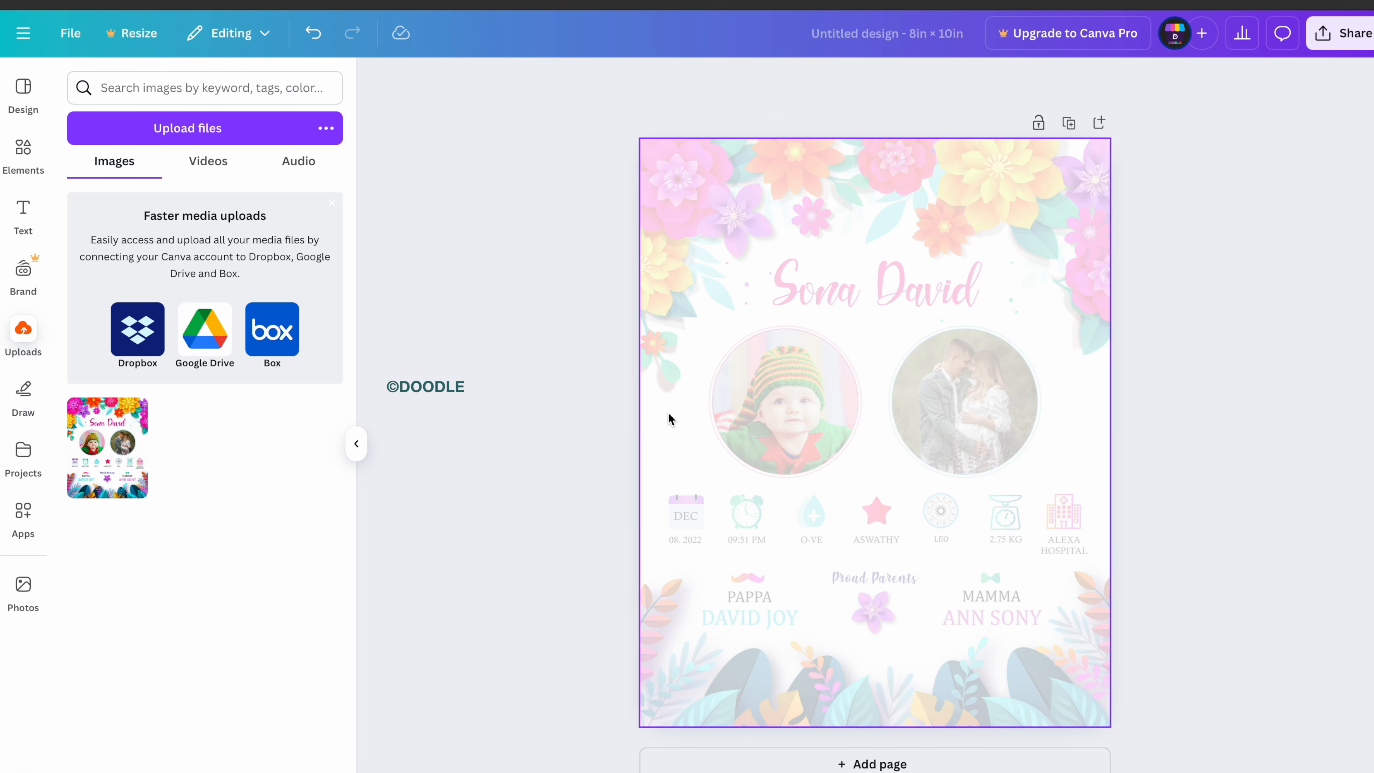
Upload all the asset files from the folder at once.
click(33, 326)
click(272, 145)
scroll(635, 331, down, 2)
key(super+a)
click(981, 565)
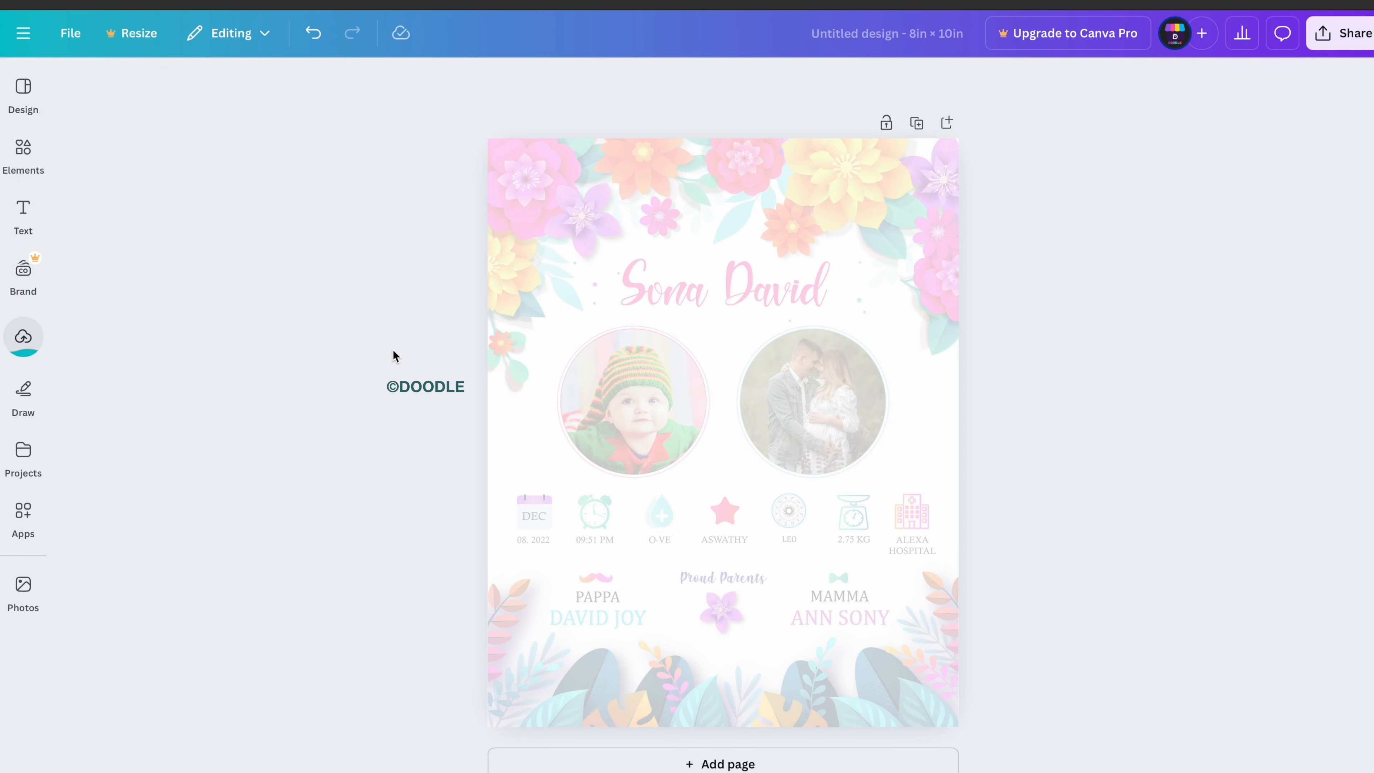
Place the floral frame image and enlarge it to cover the page.
click(41, 347)
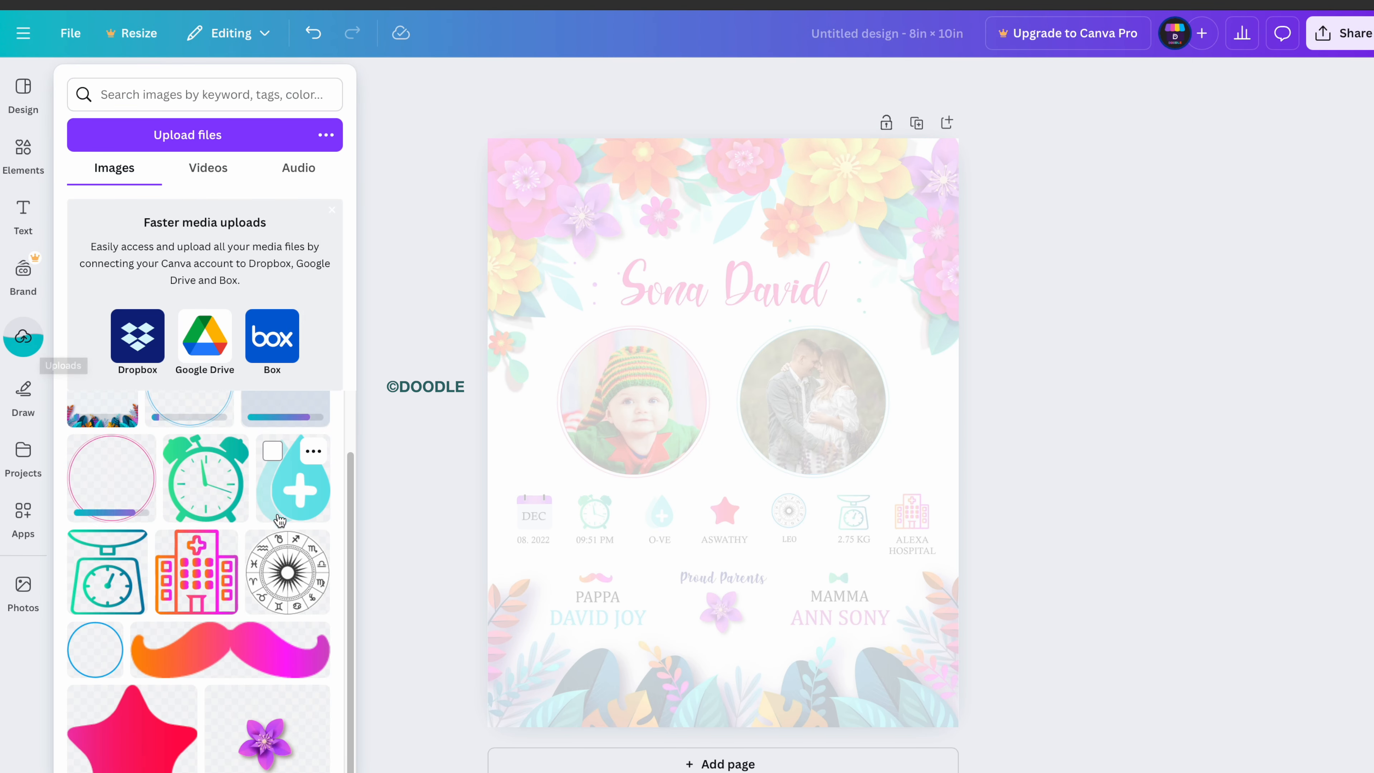
drag(117, 468, 725, 452)
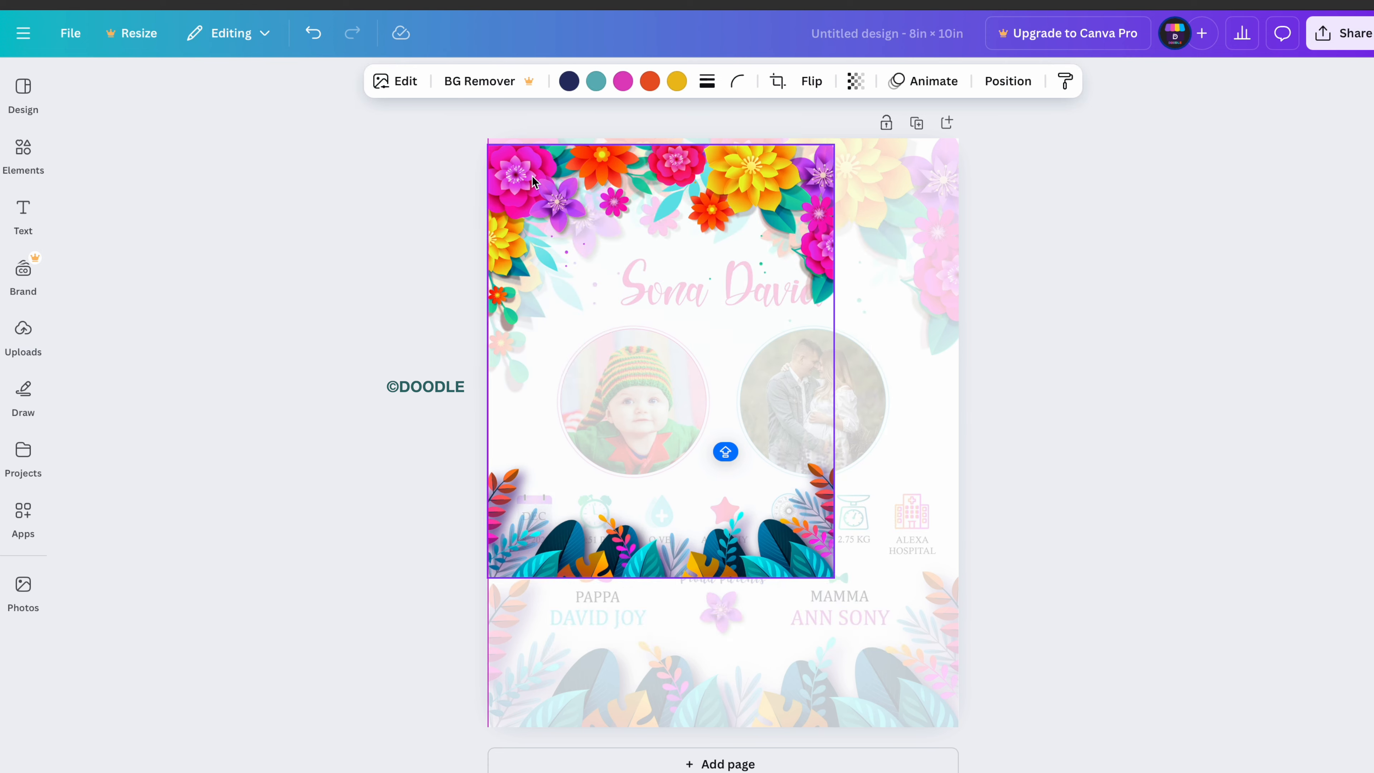
drag(834, 574, 966, 746)
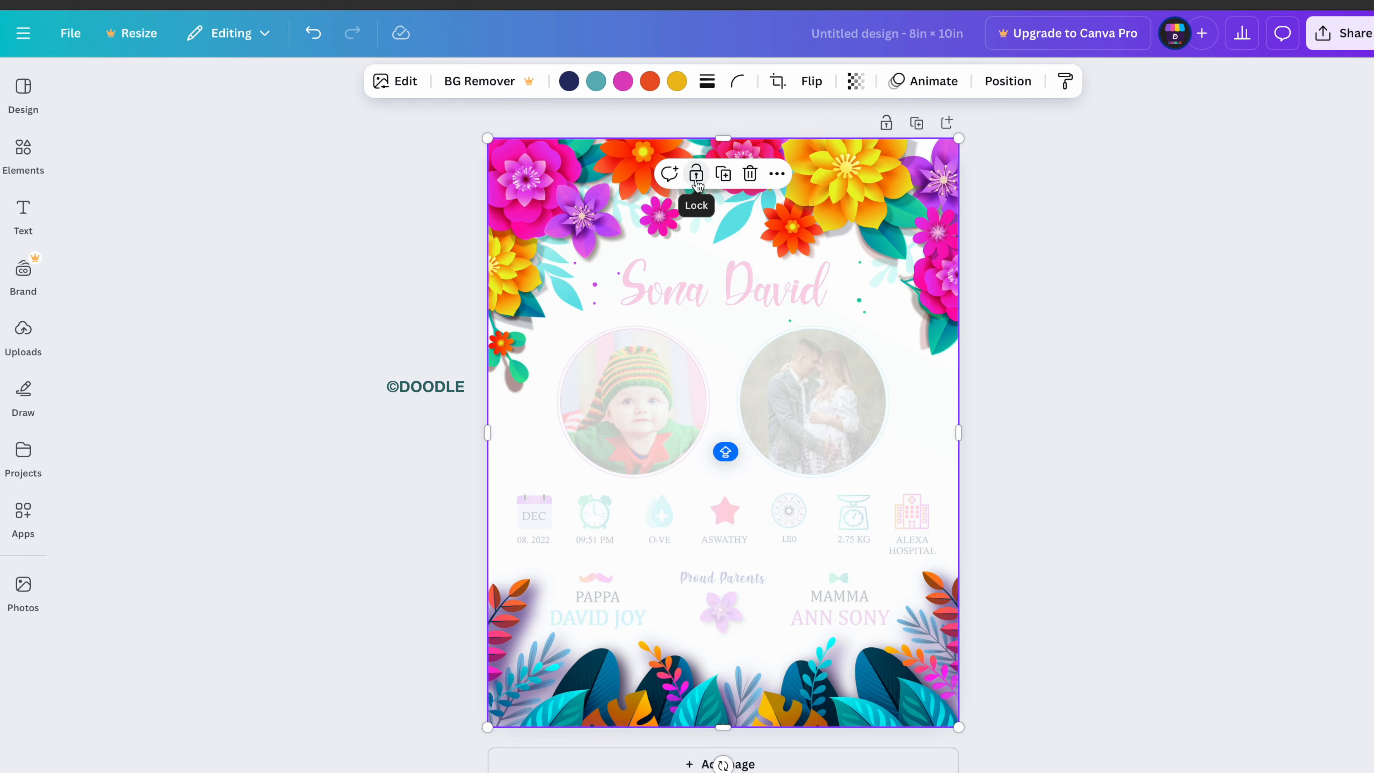
click(1020, 404)
Place full-colour calendar and alarm clock icons over their faded placeholders.
click(22, 332)
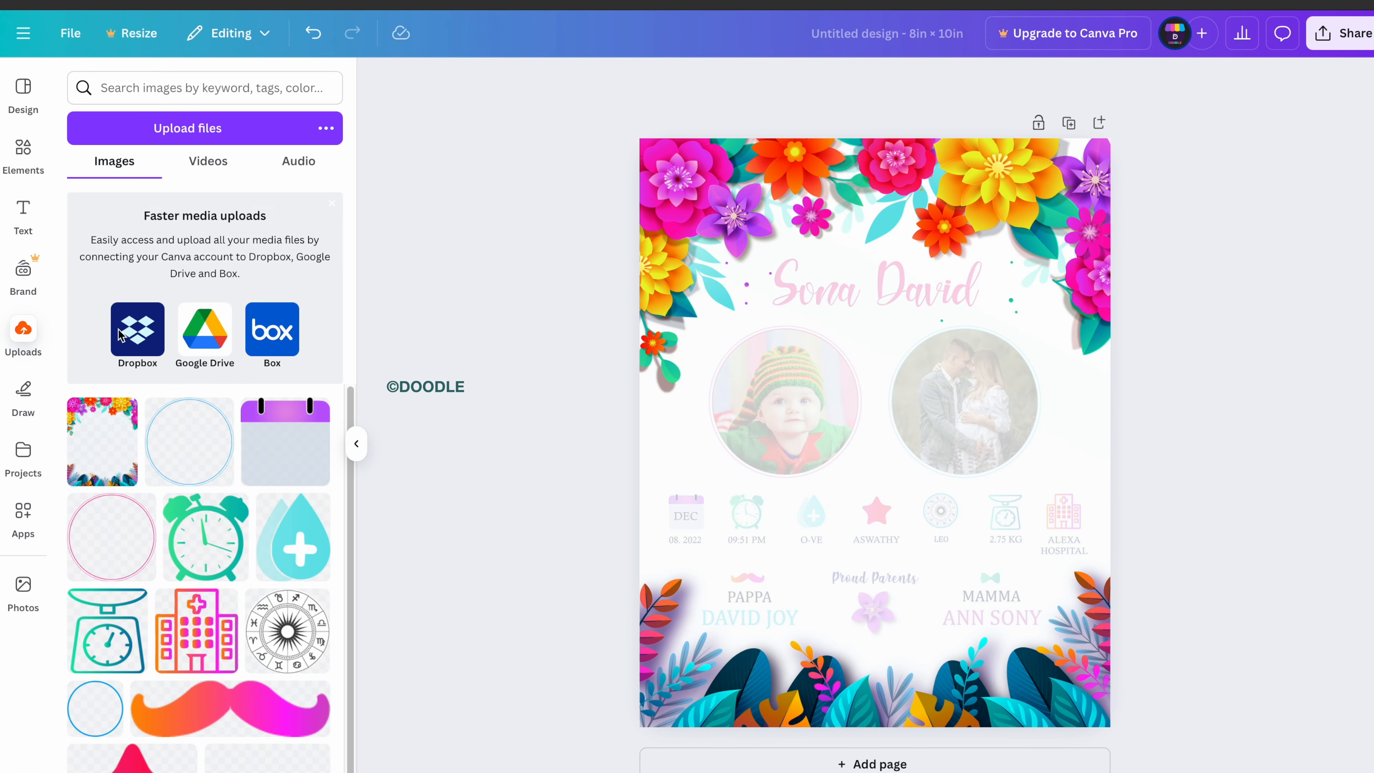
click(285, 441)
scroll(877, 451, up, 5)
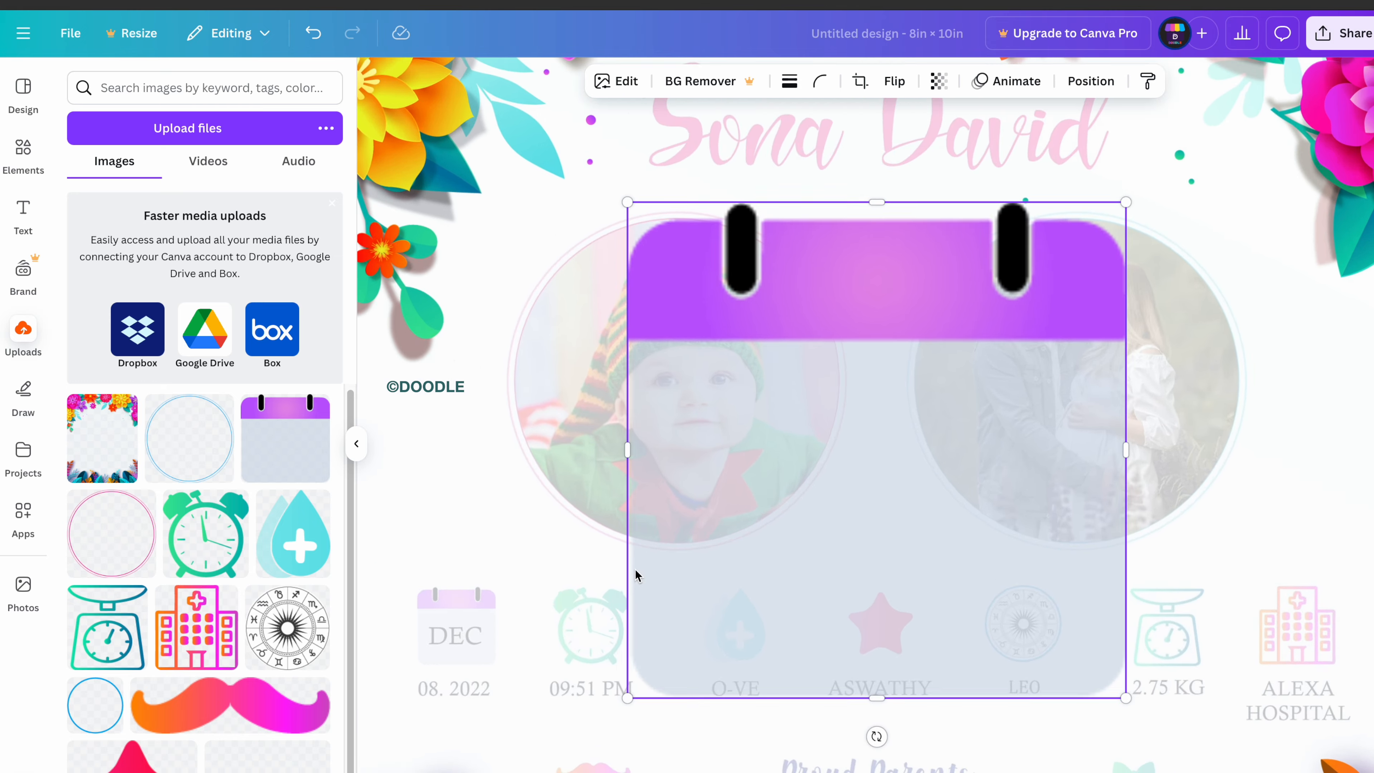
scroll(887, 239, down, 5)
drag(1043, 258, 892, 491)
drag(981, 190, 470, 389)
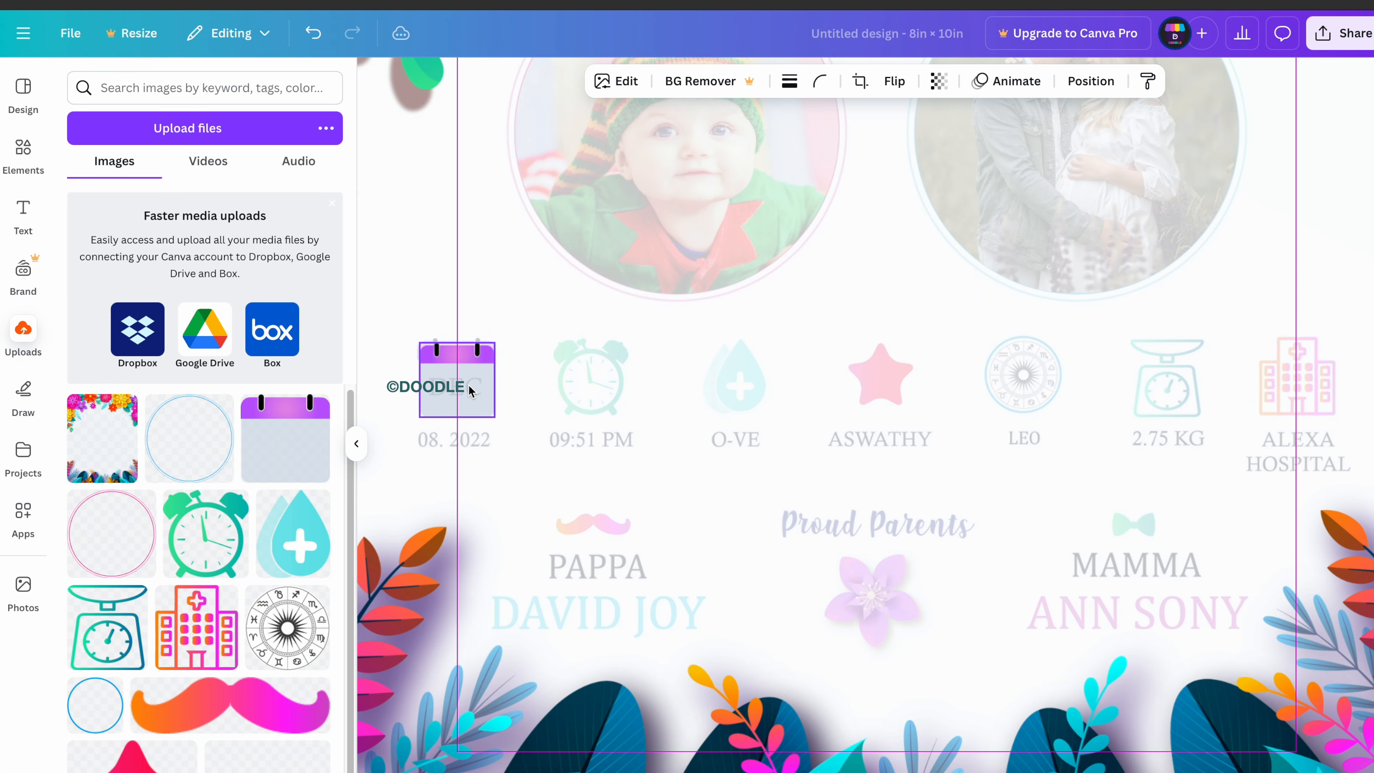
click(205, 546)
drag(908, 251, 882, 414)
drag(1094, 115, 720, 576)
drag(671, 583, 618, 391)
Fit the blood-drop and pink star icons over their faded icons and add the zodiac wheel.
click(293, 534)
drag(1043, 162, 747, 373)
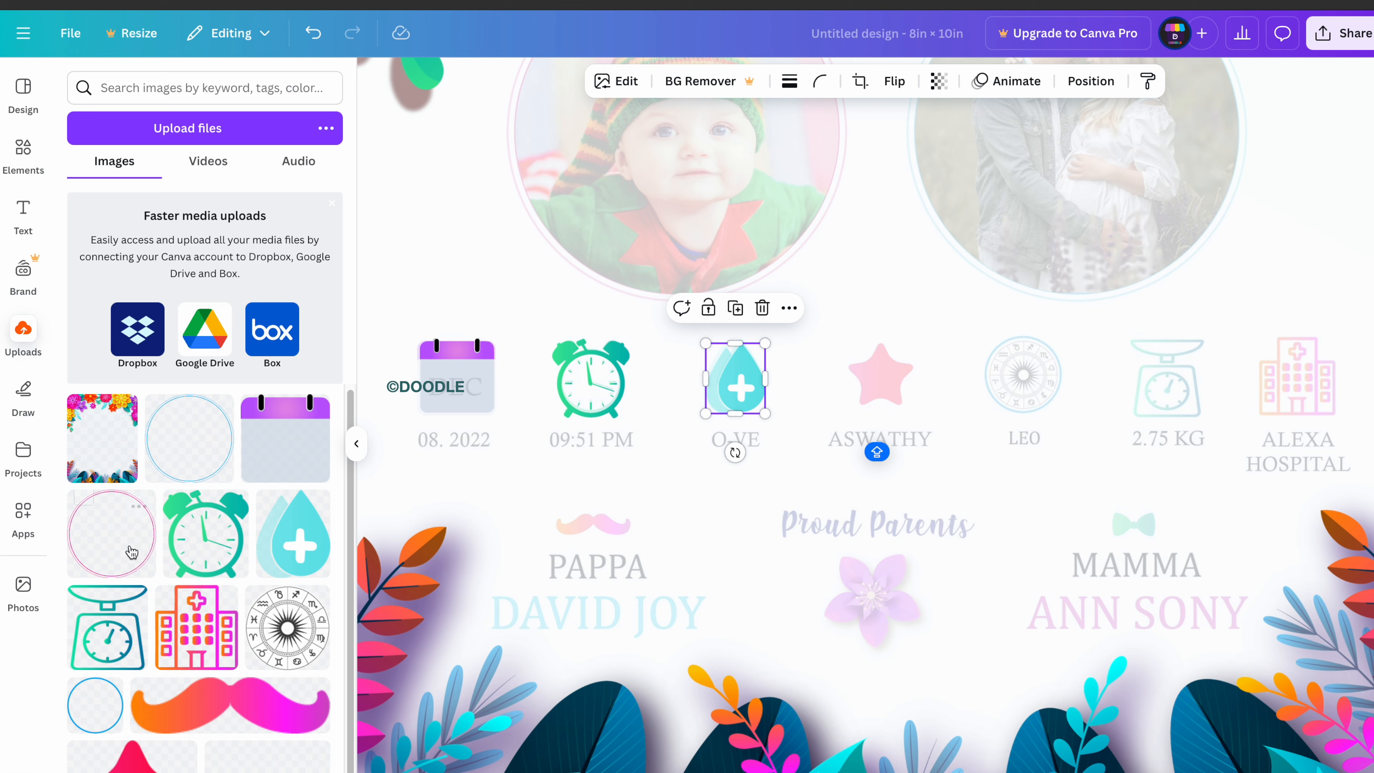
click(132, 755)
drag(1089, 206, 875, 388)
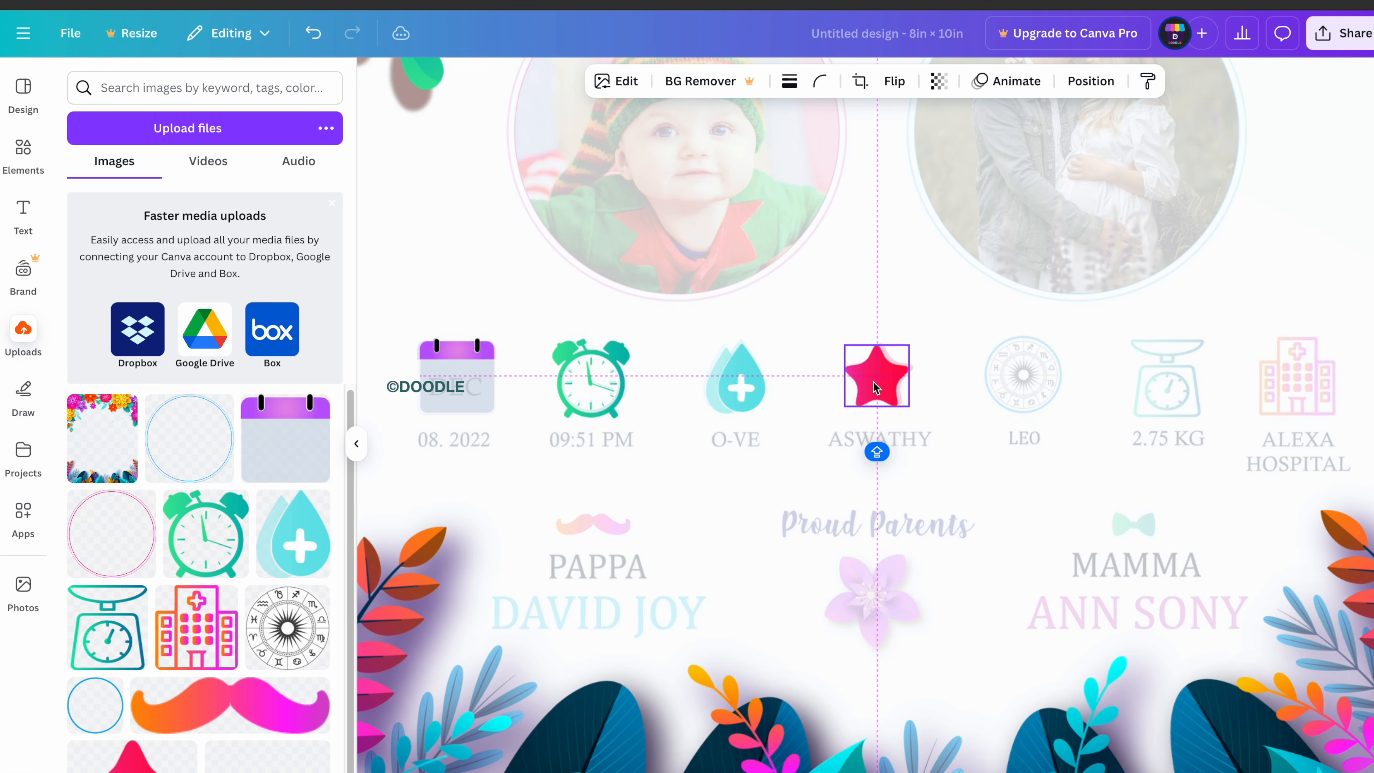
click(1119, 697)
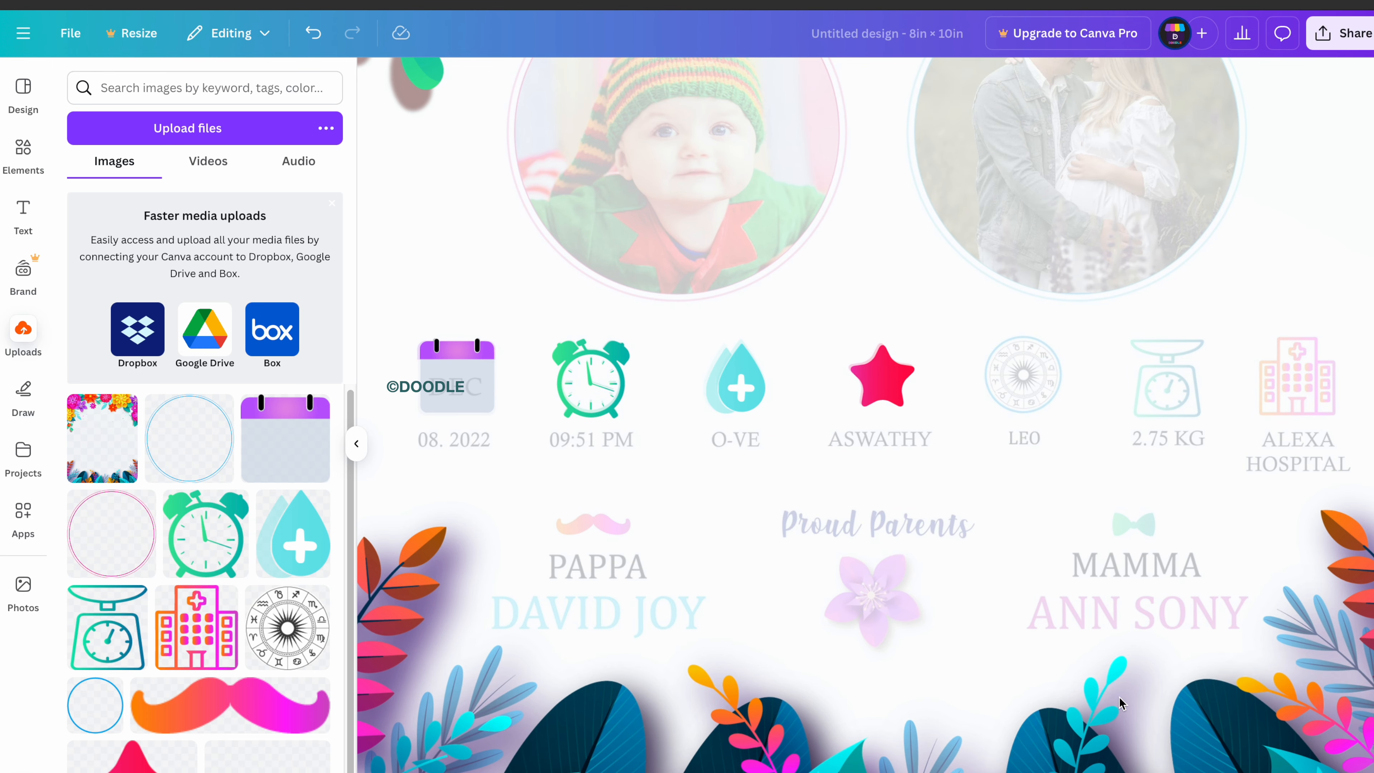
click(307, 650)
drag(1106, 141, 706, 544)
Add the blue circle and align it with the zodiac wheel on centre and middle.
key(ctrl+z)
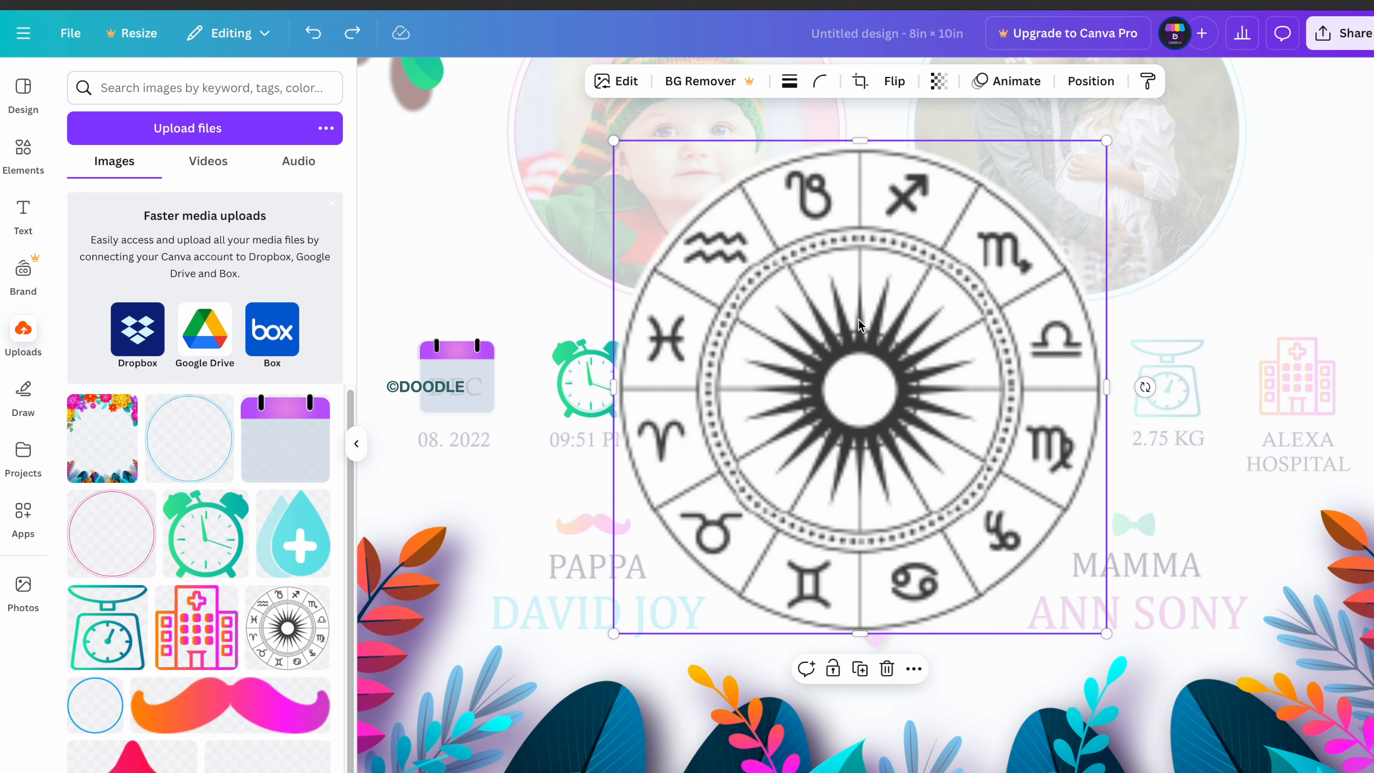
click(96, 720)
click(958, 517)
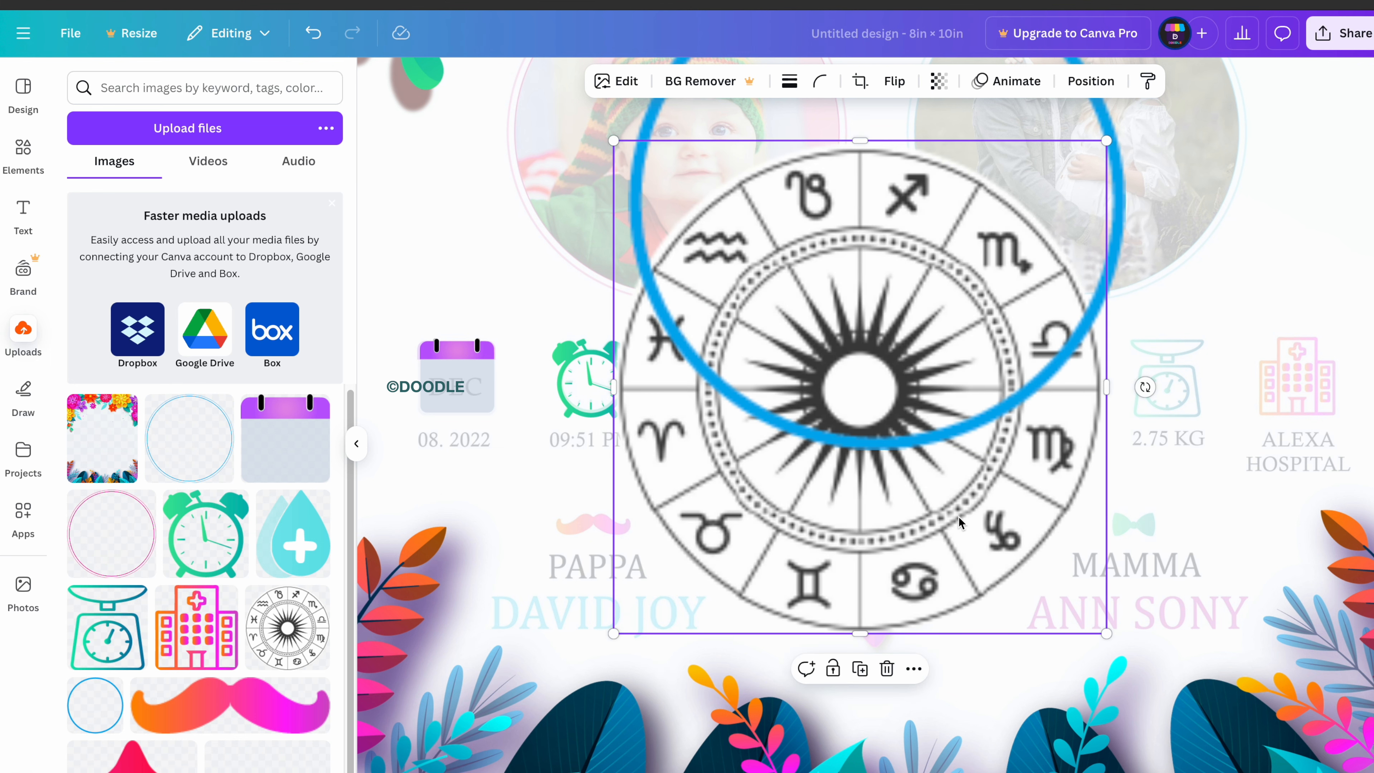
shift+click(1118, 227)
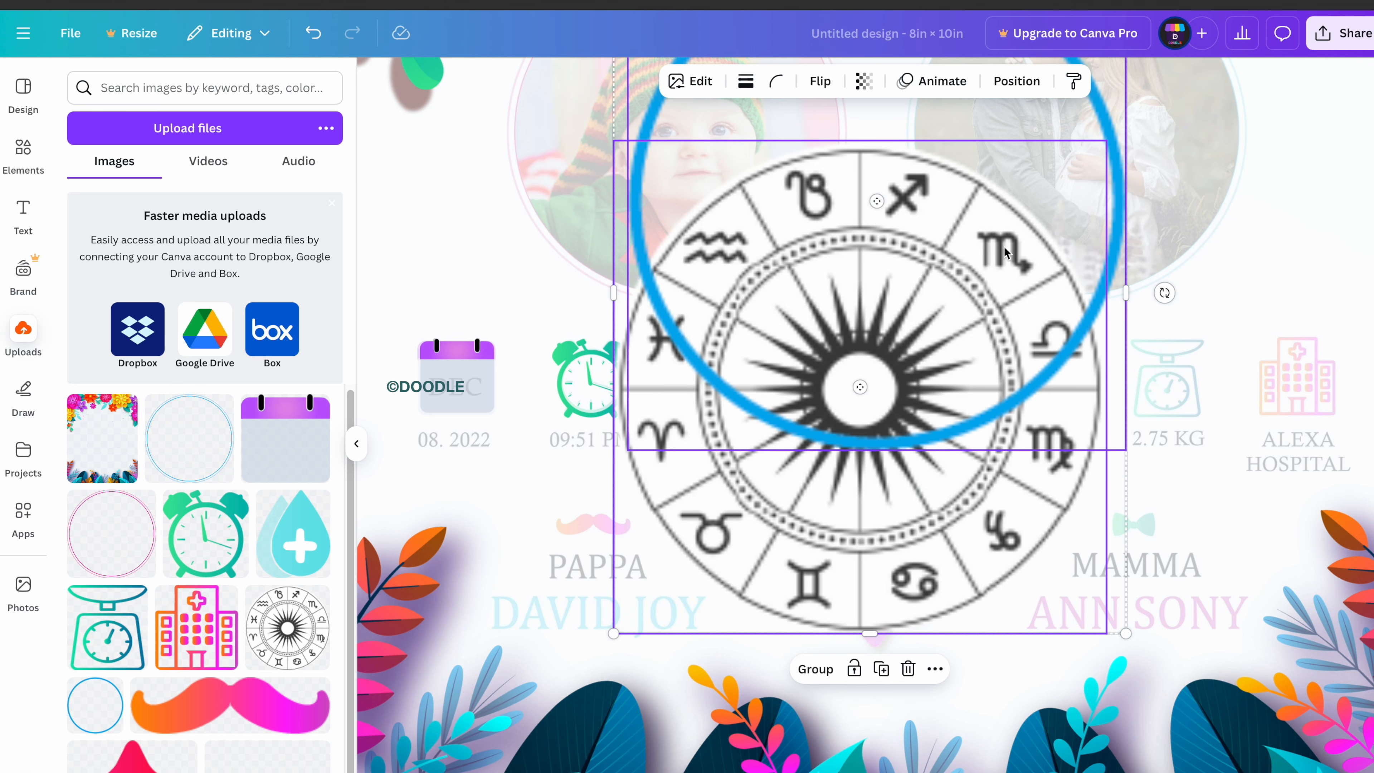
right_click(1037, 457)
mouse_move(1077, 603)
click(949, 637)
right_click(969, 533)
mouse_move(1006, 606)
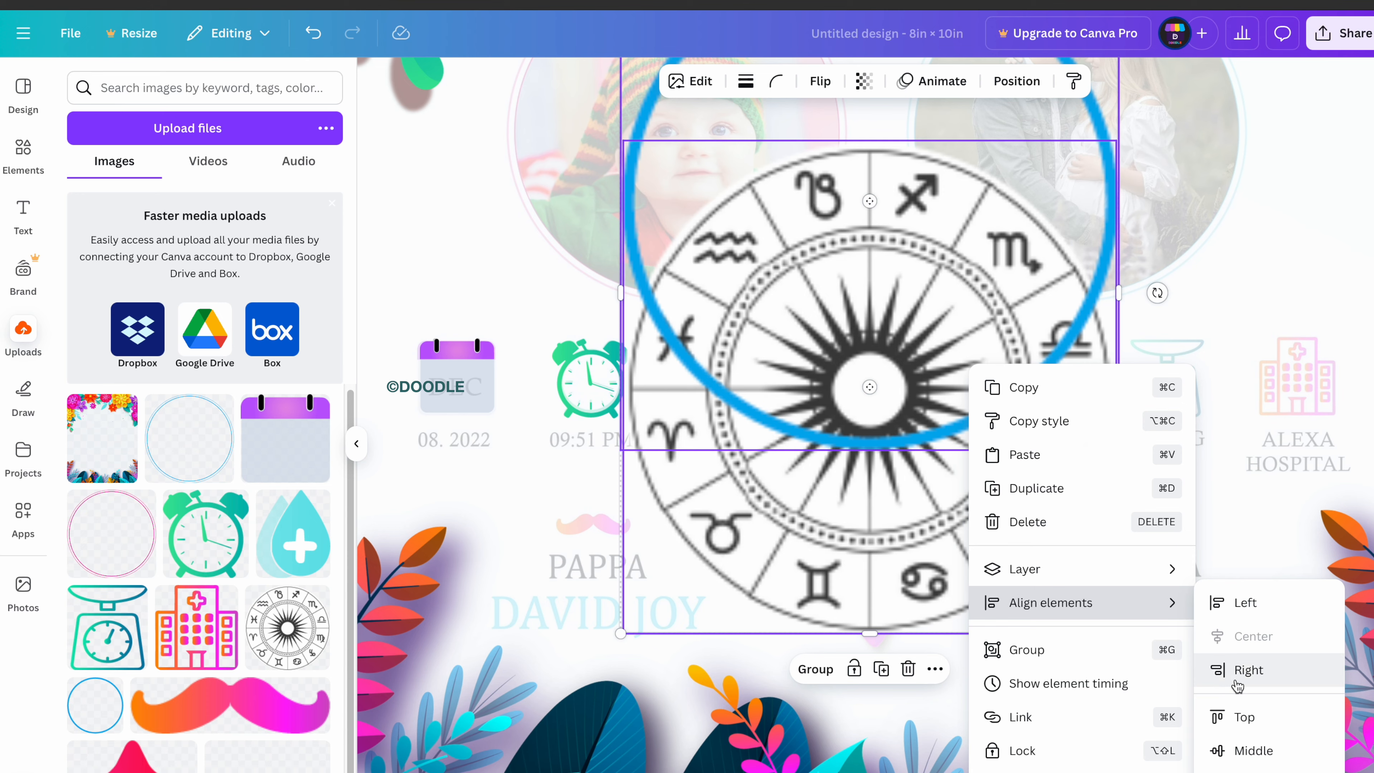
click(1244, 751)
Shrink the ringed zodiac wheel and line it up over the LEO icon.
drag(1118, 542, 739, 173)
drag(679, 116, 1027, 371)
drag(1080, 430, 1059, 402)
drag(1015, 362, 1024, 374)
drag(1068, 419, 1061, 413)
drag(1028, 367, 1038, 375)
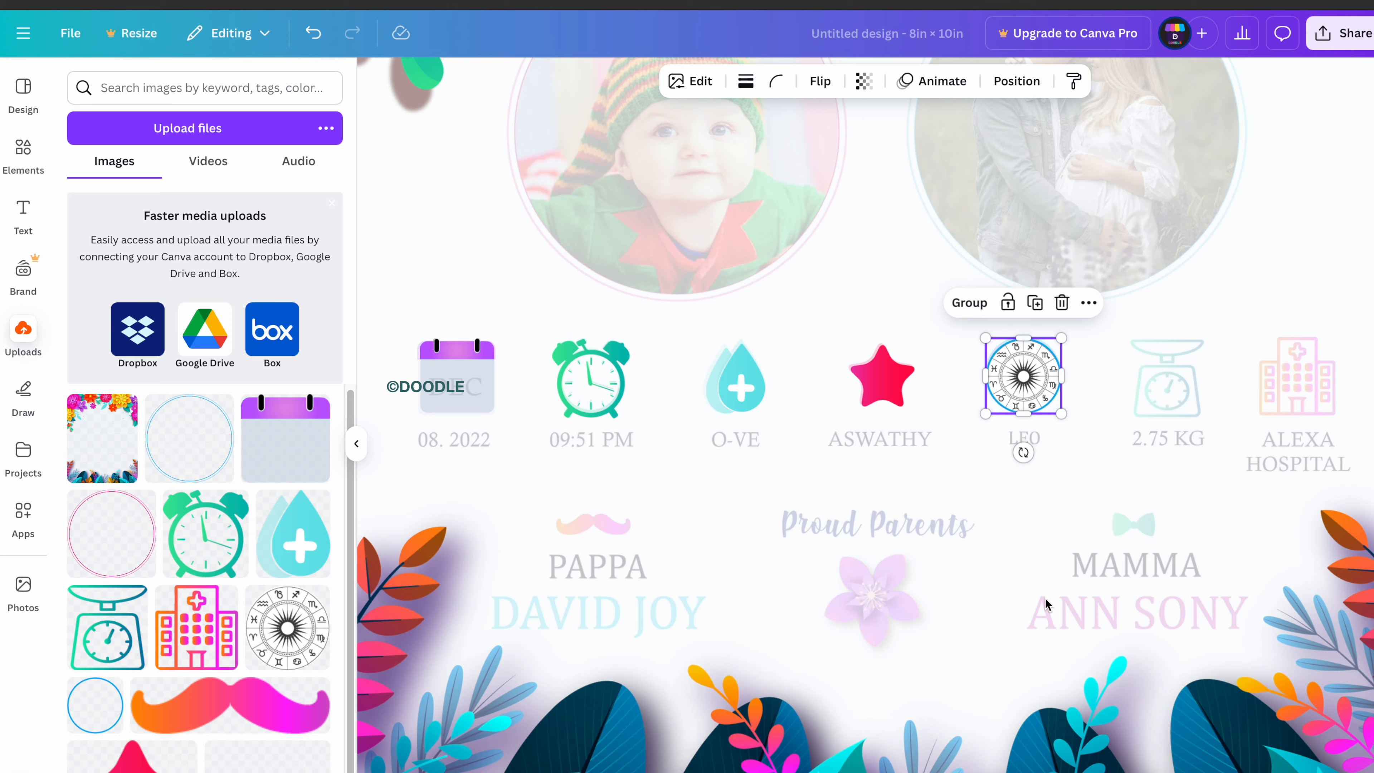
Place scale and hospital icons over the 2.75 KG and ALEXA HOSPITAL slots.
click(106, 628)
drag(1132, 129, 741, 533)
drag(678, 620, 1174, 394)
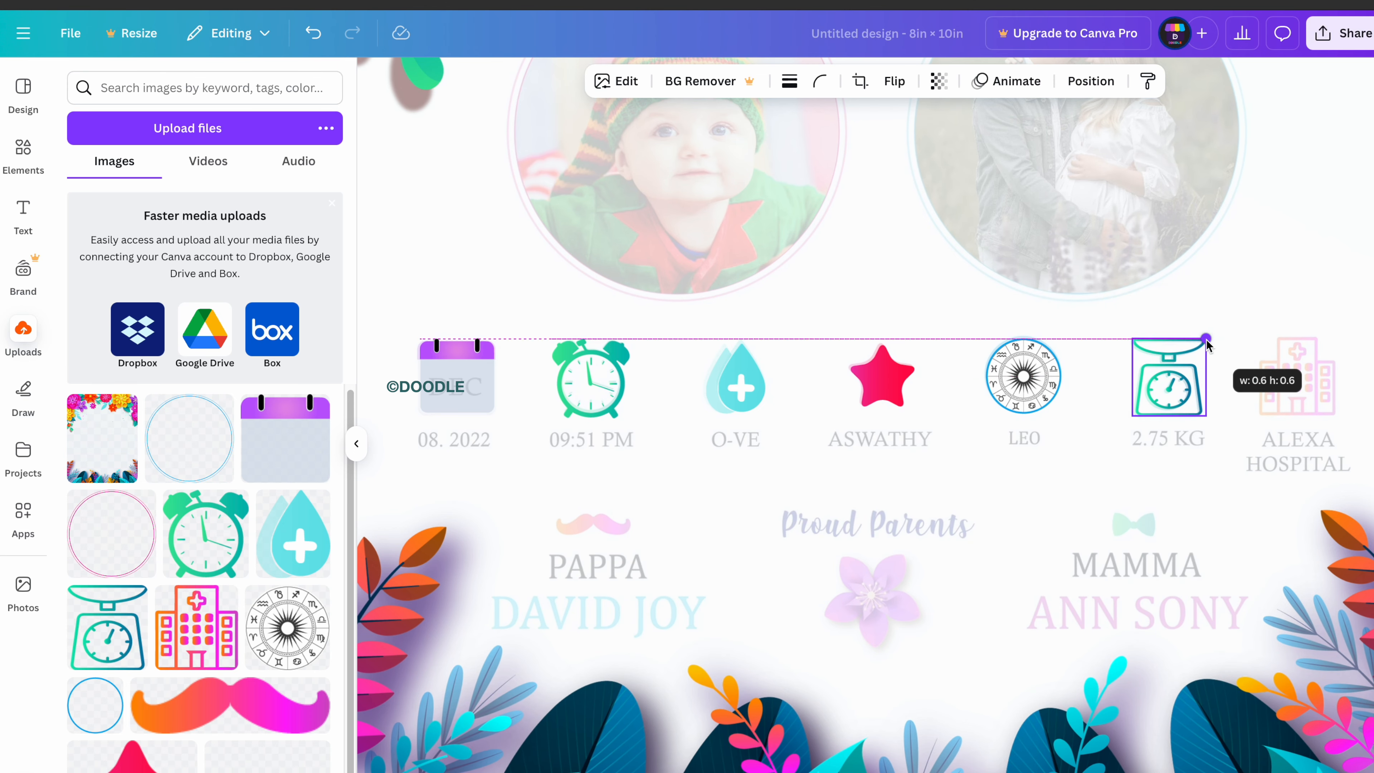
click(217, 645)
drag(1084, 245, 665, 670)
drag(624, 720, 1300, 386)
click(1004, 694)
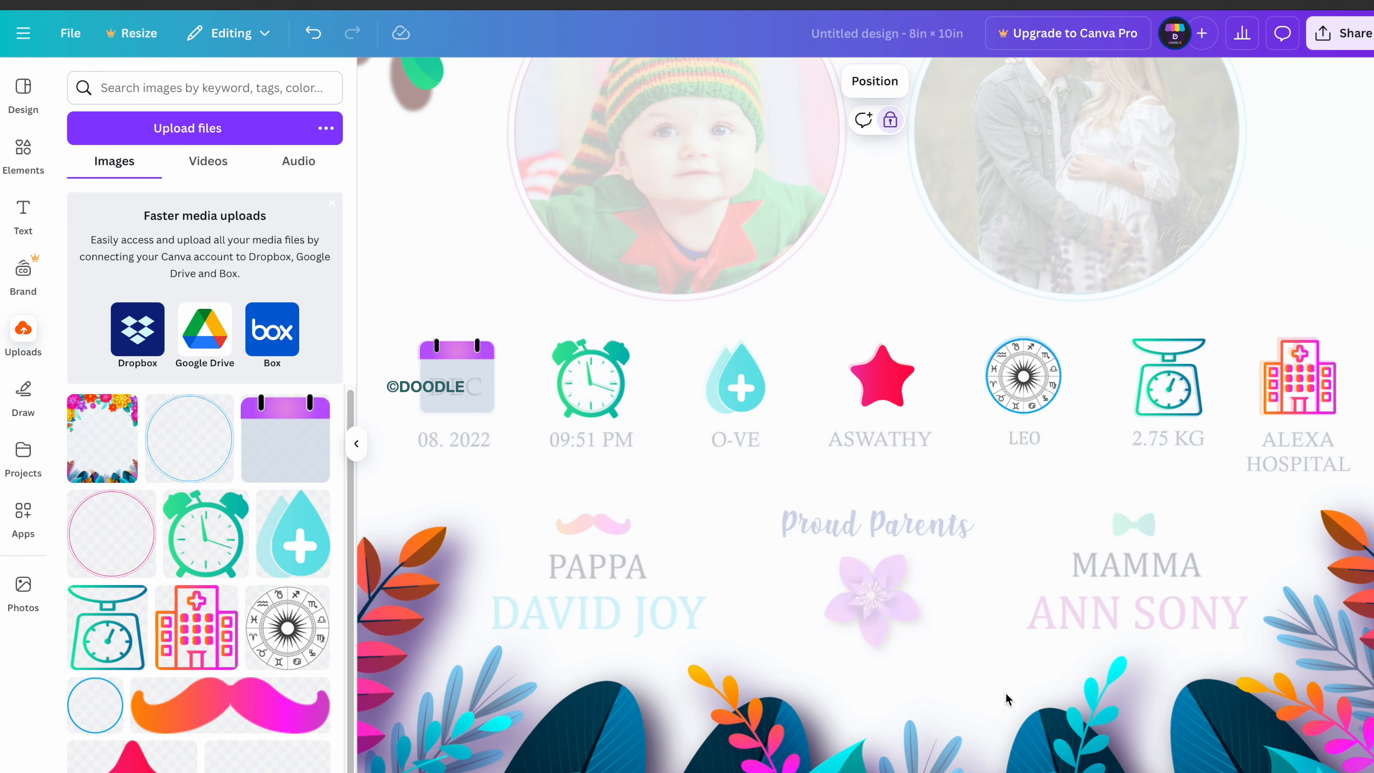
scroll(1005, 694, down, 3)
click(1349, 537)
scroll(901, 464, up, 3)
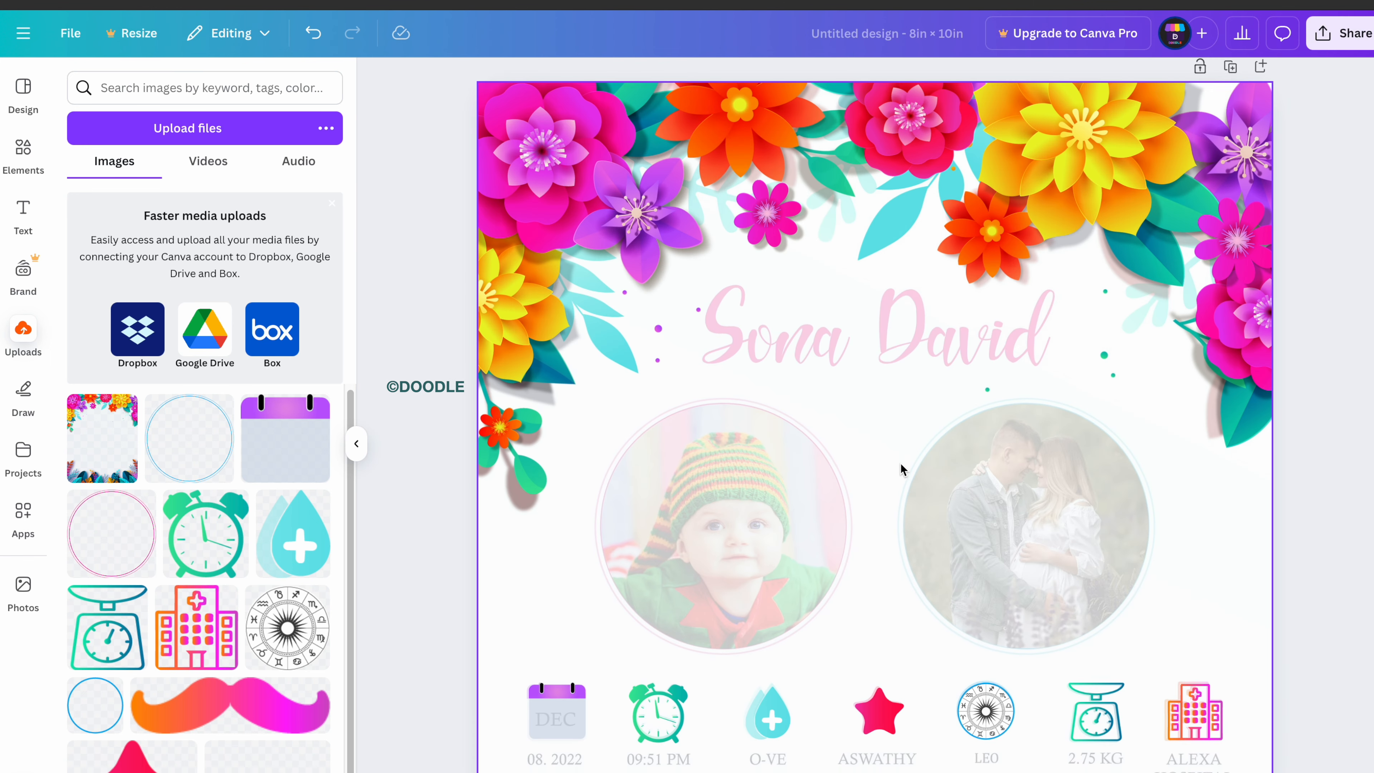
scroll(901, 462, down, 4)
scroll(899, 462, up, 2)
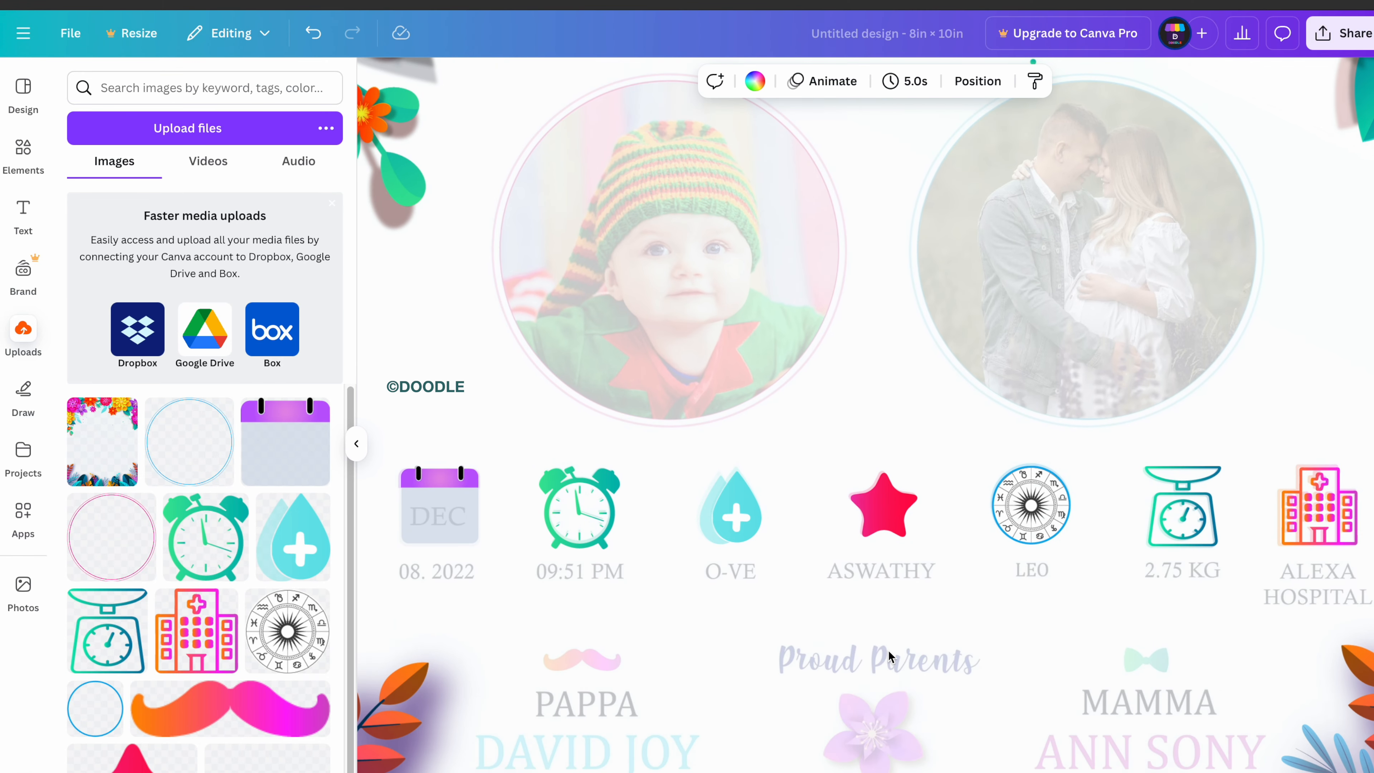
Add the colourful moustache and fit it above PAPPA.
scroll(887, 650, down, 3)
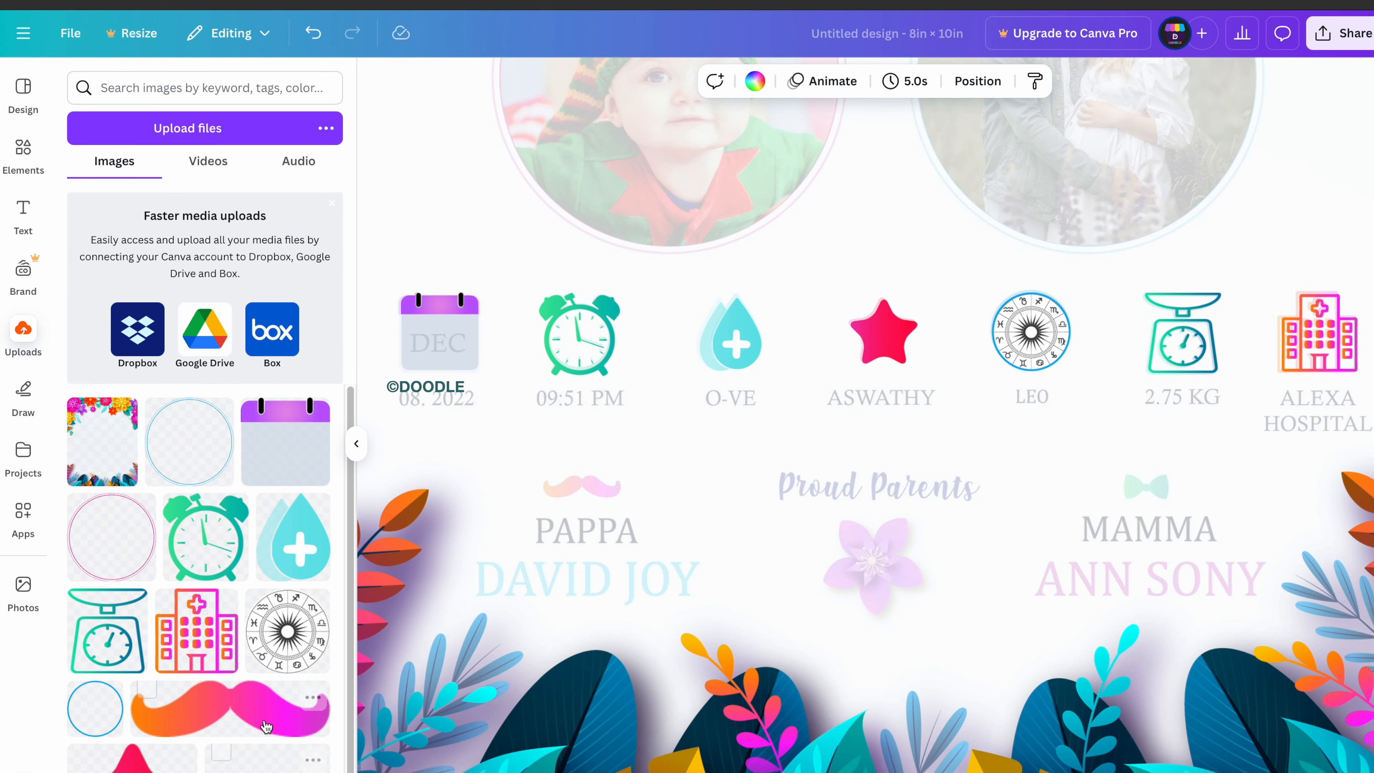
click(230, 708)
drag(878, 162, 811, 441)
drag(1070, 362, 660, 584)
Add the purple flower, shrink it and centre it under Proud Parents.
scroll(230, 642, down, 1)
click(268, 758)
drag(866, 163, 811, 416)
drag(1119, 147, 755, 514)
drag(630, 628, 878, 578)
Upload the green bow tie image file.
scroll(234, 702, up, 1)
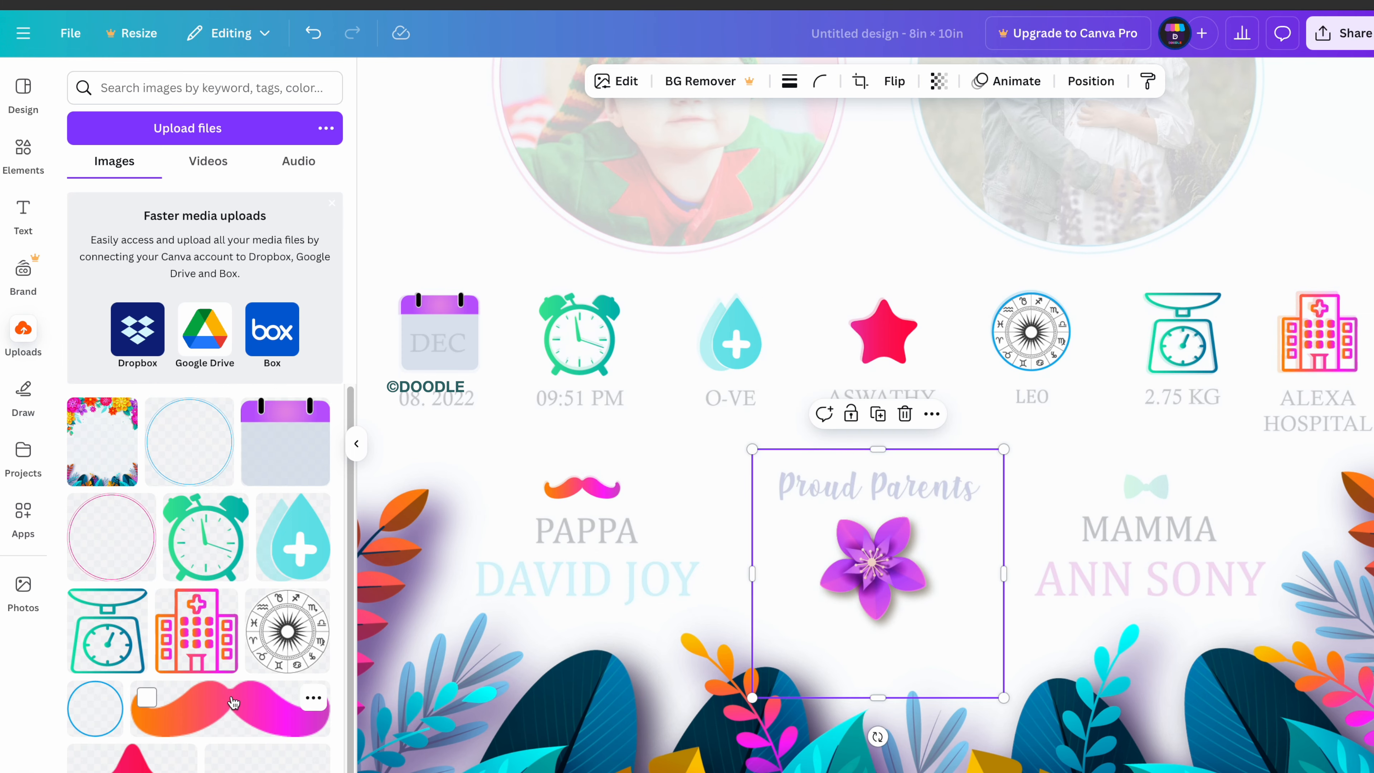
click(179, 139)
click(649, 325)
click(986, 566)
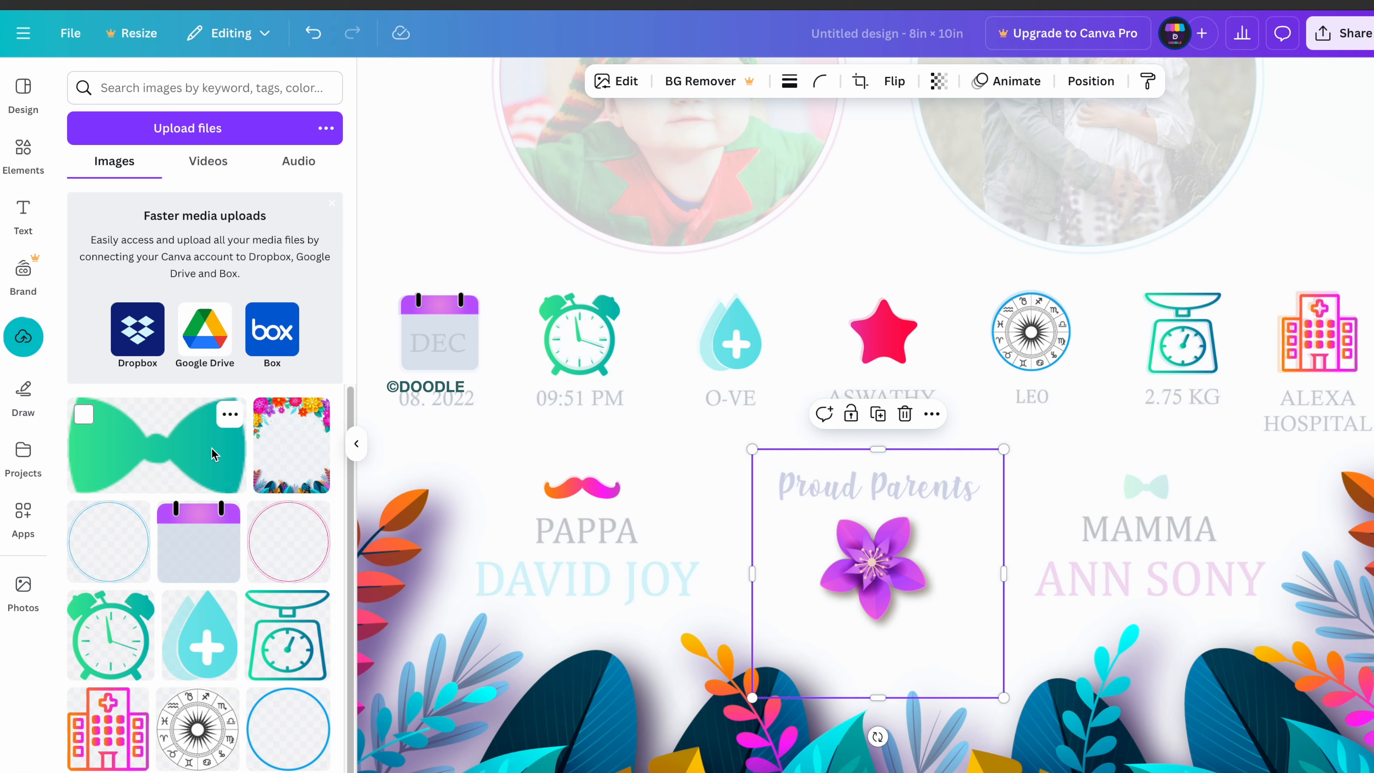
Add the bow tie, shrink it and position it above MAMMA.
click(211, 449)
drag(879, 222, 822, 333)
drag(1068, 203, 634, 433)
drag(628, 452, 1094, 479)
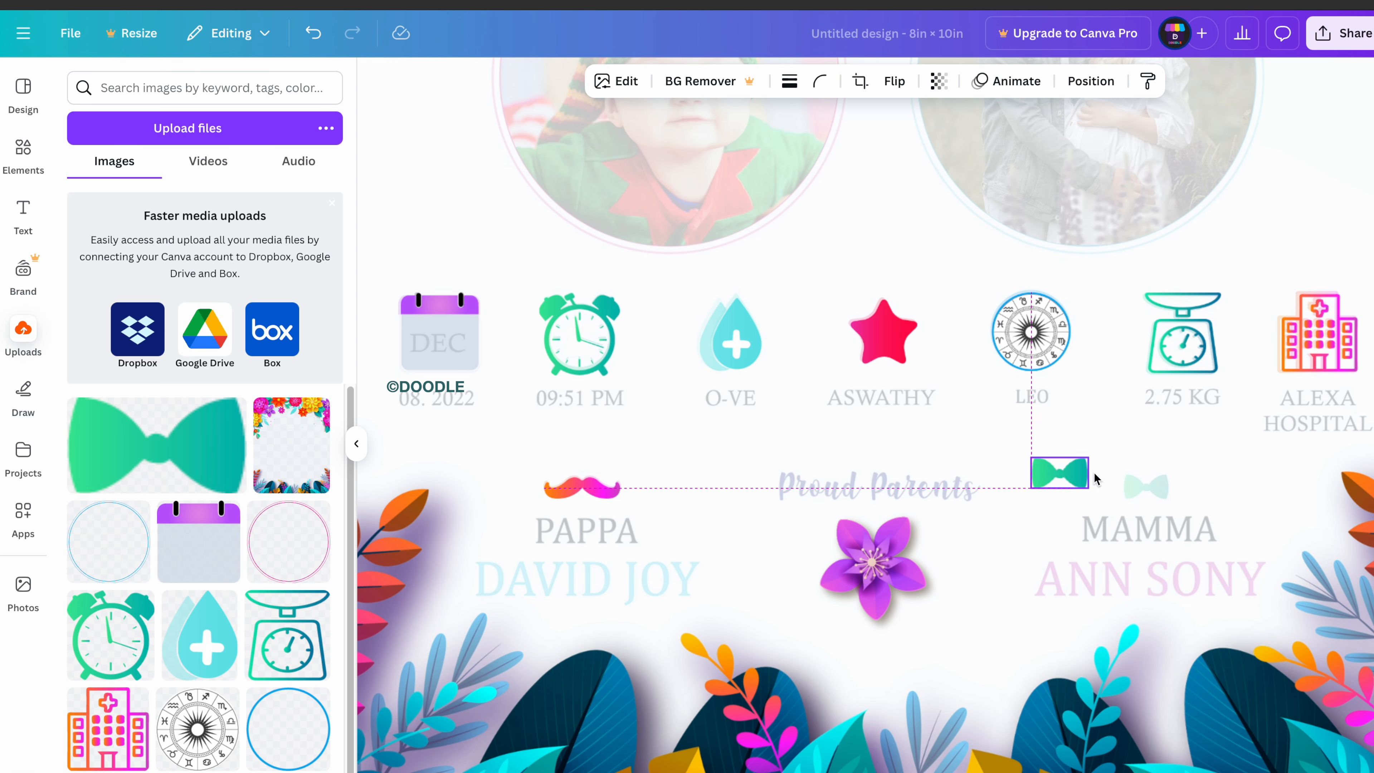
drag(1175, 492, 1181, 502)
click(1286, 506)
click(1160, 491)
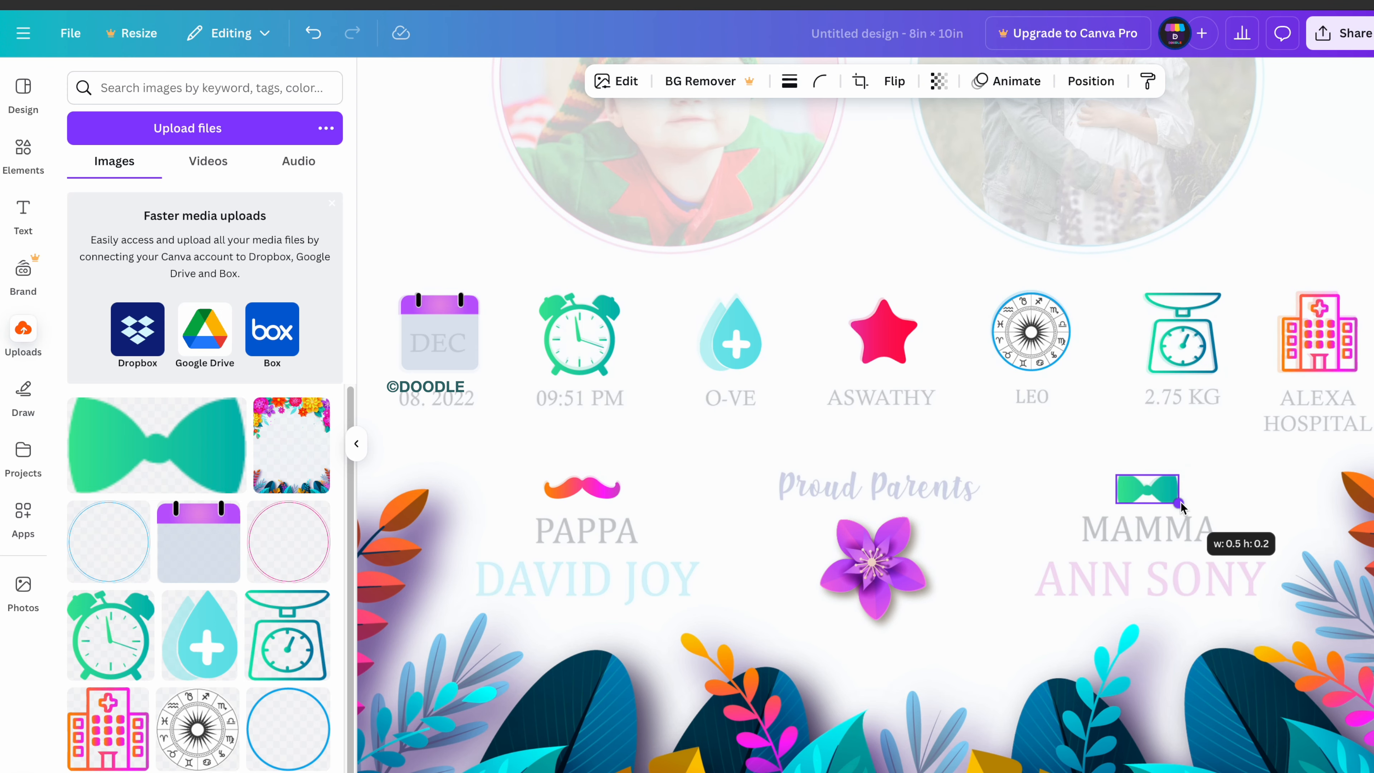
click(1267, 517)
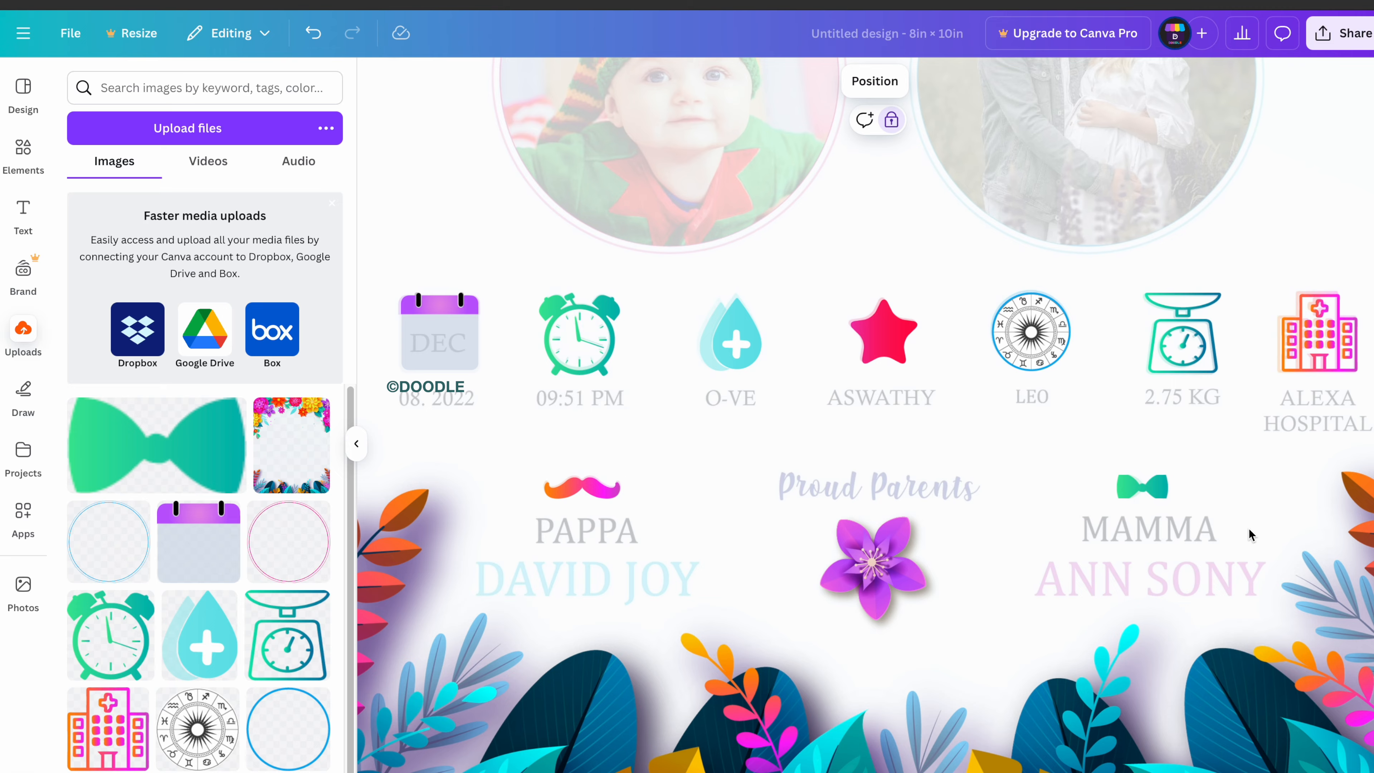
Add a circle photo frame and fit it over the round photo.
scroll(815, 458, up, 5)
scroll(815, 457, down, 1)
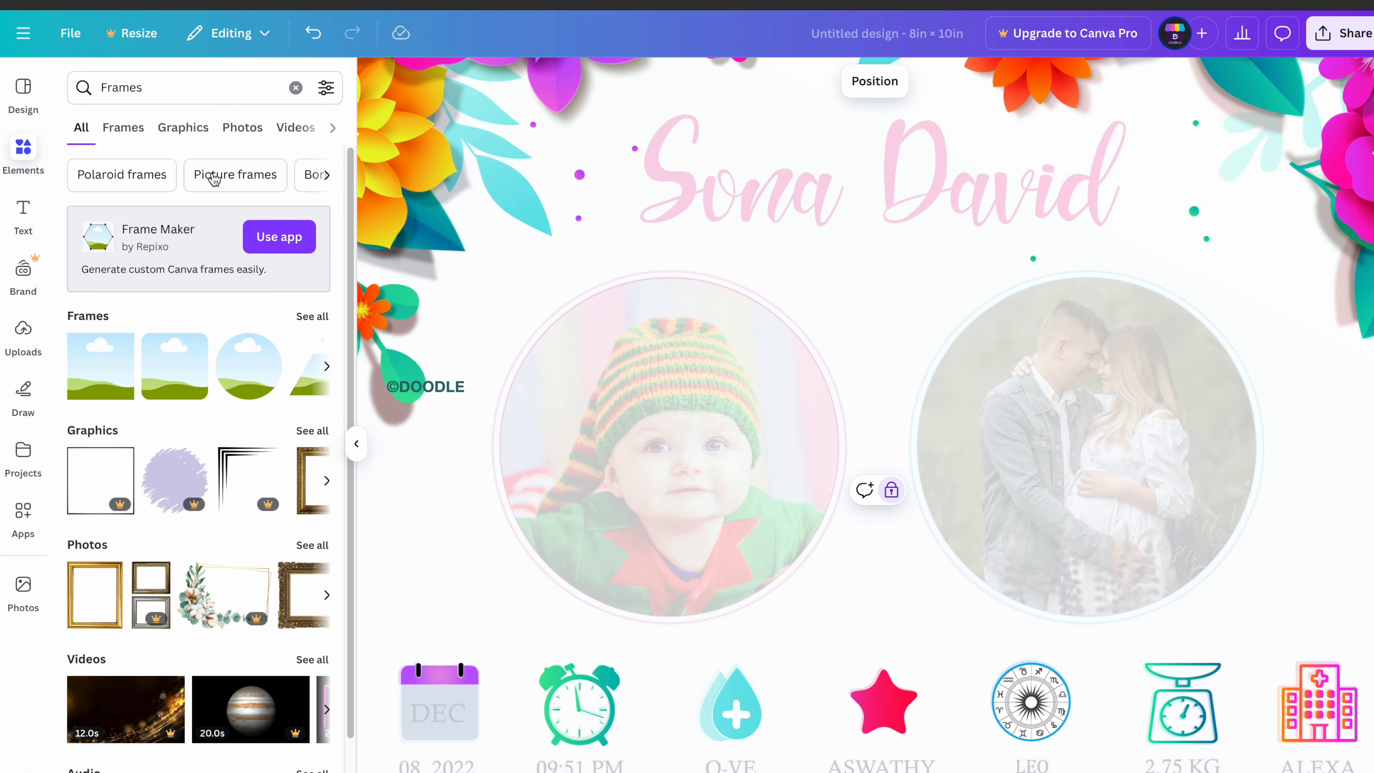
click(249, 383)
drag(863, 426, 694, 352)
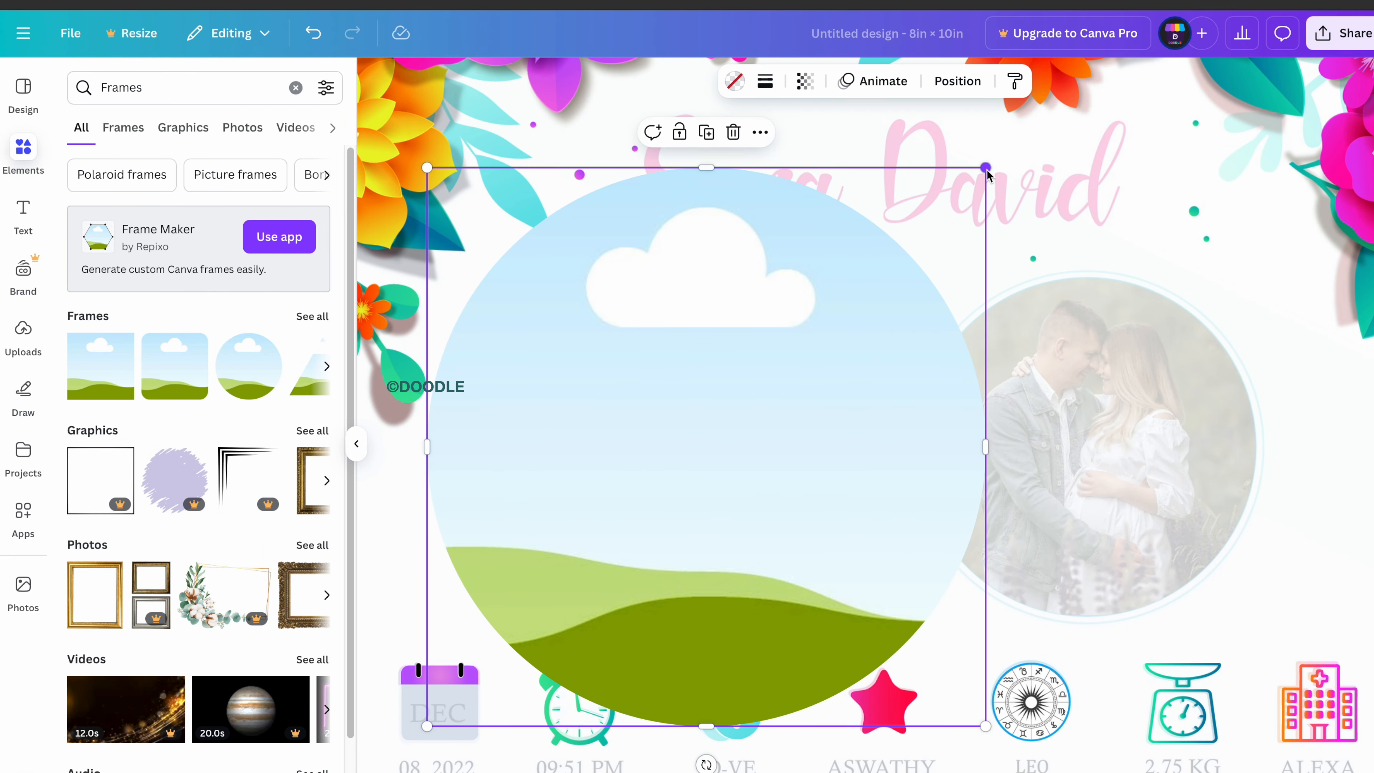
drag(988, 169, 698, 516)
drag(576, 640, 690, 484)
right_click(669, 487)
click(649, 485)
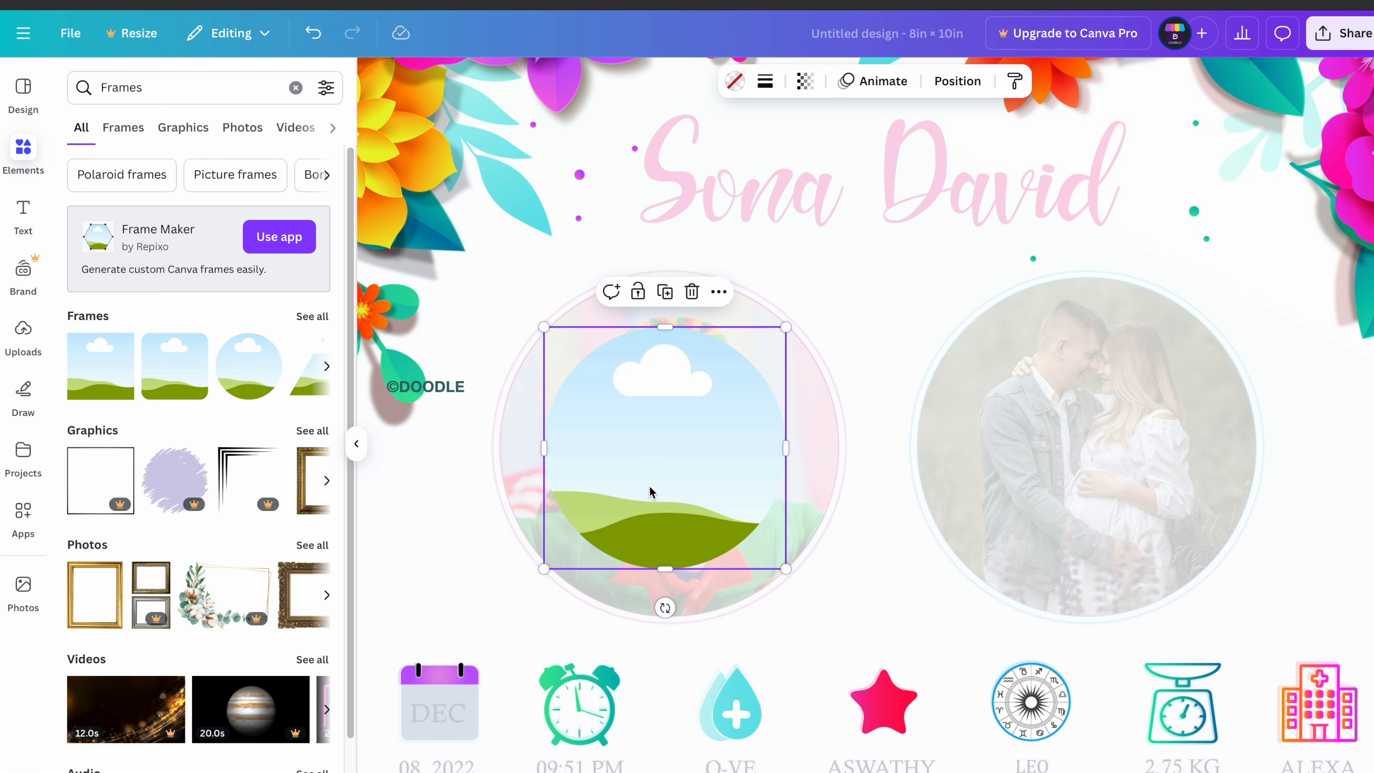
drag(785, 568, 879, 663)
drag(735, 542, 1107, 490)
right_click(1107, 490)
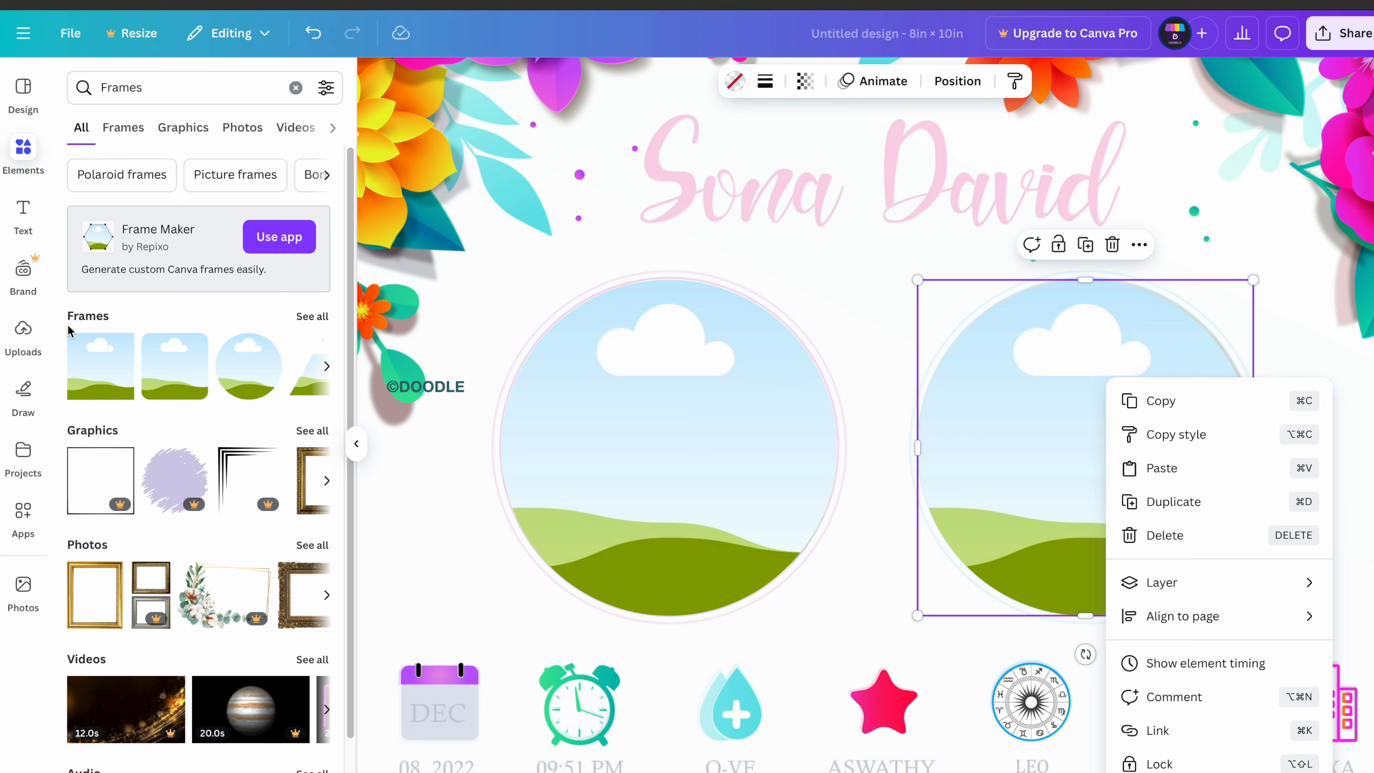
Add the pink ring image and size it around the left photo circle.
click(22, 333)
scroll(243, 595, down, 3)
click(295, 444)
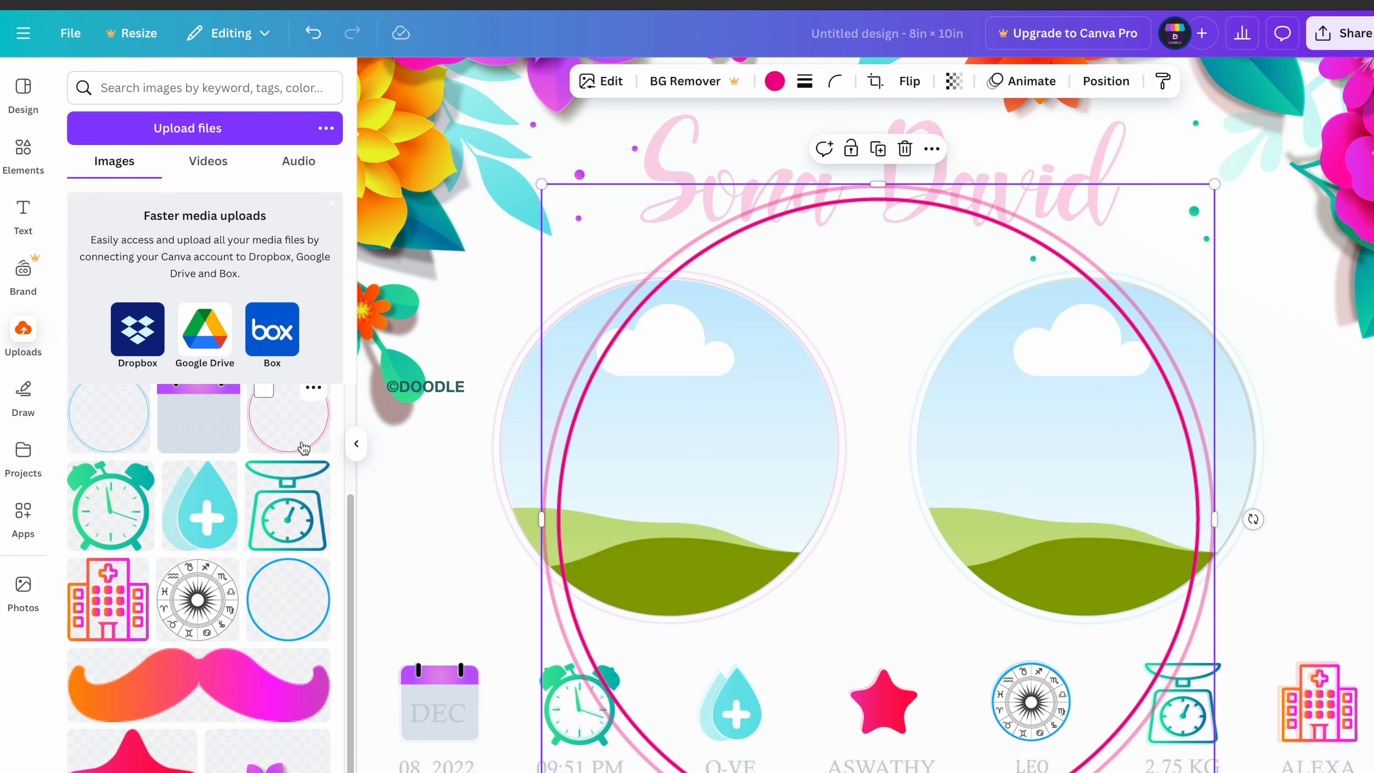
drag(1065, 266, 857, 195)
drag(1007, 118, 850, 269)
Add the blue ring image and size it around the right photo circle.
click(99, 430)
drag(1102, 294, 1309, 208)
drag(751, 184, 872, 289)
click(764, 464)
key(ctrl+minus)
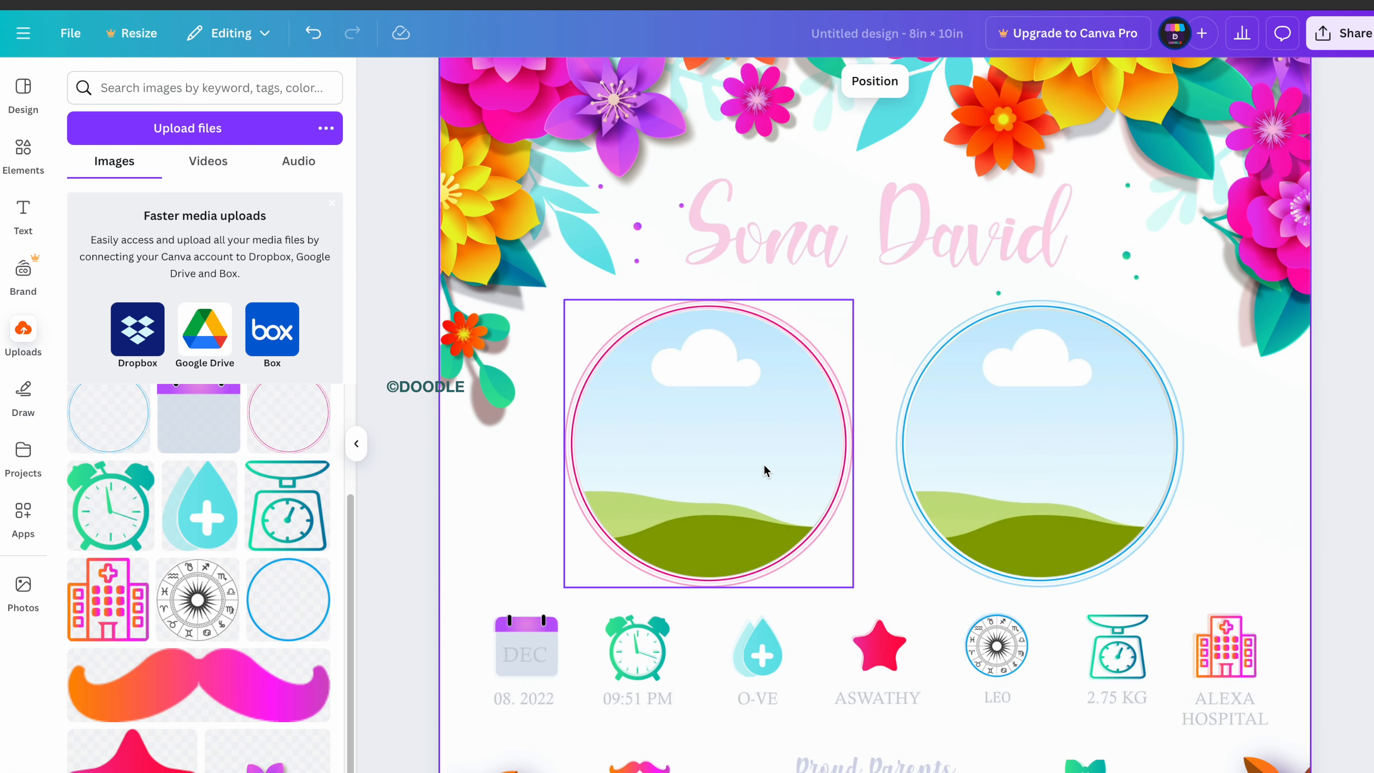
scroll(880, 527, down, 5)
scroll(880, 527, up, 5)
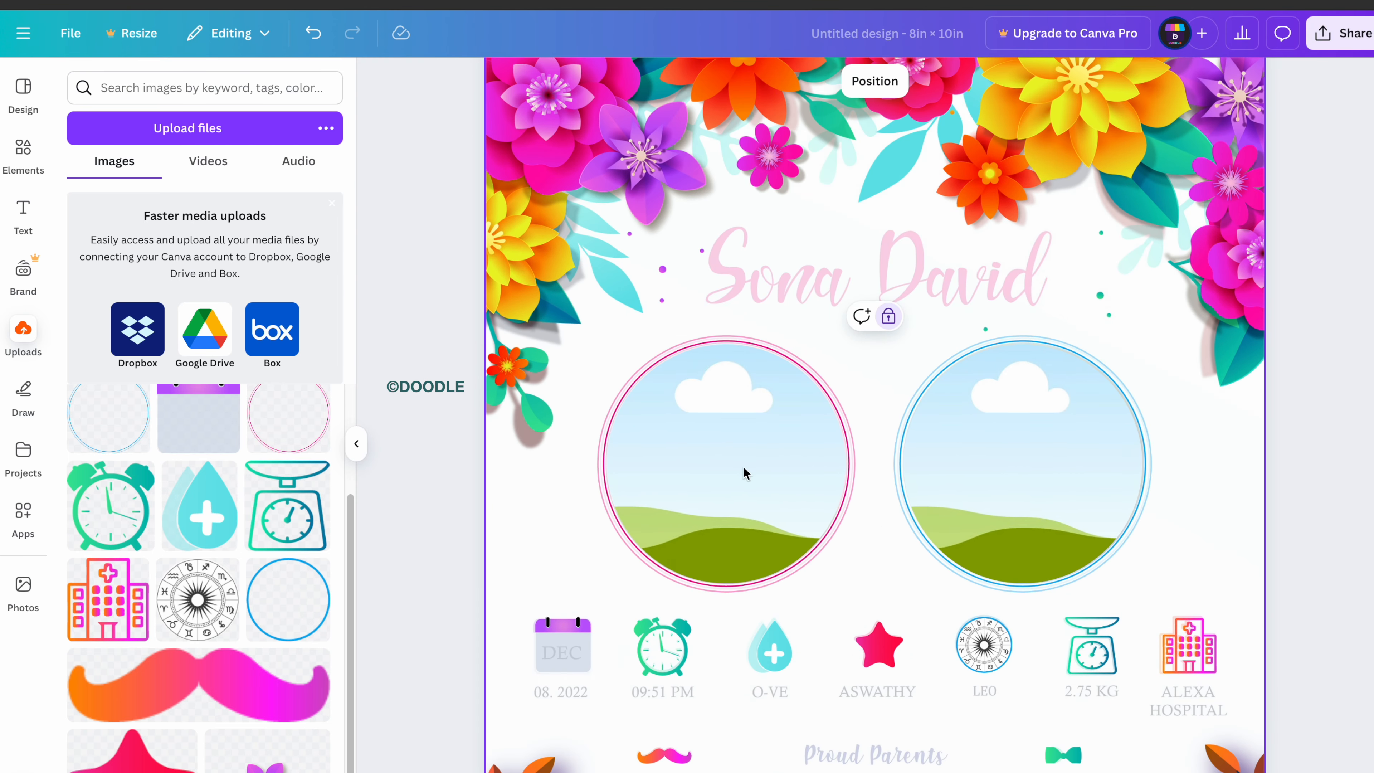
click(23, 214)
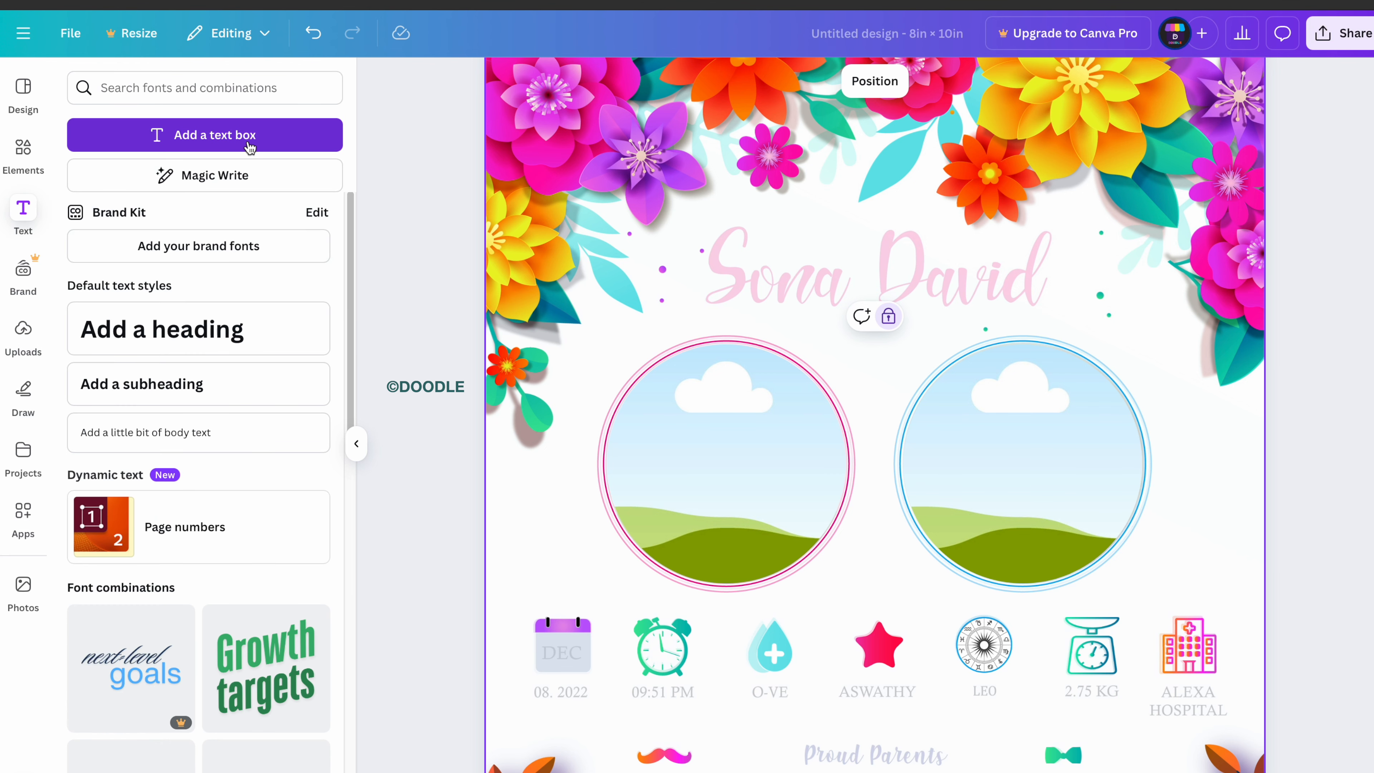
click(252, 135)
click(534, 81)
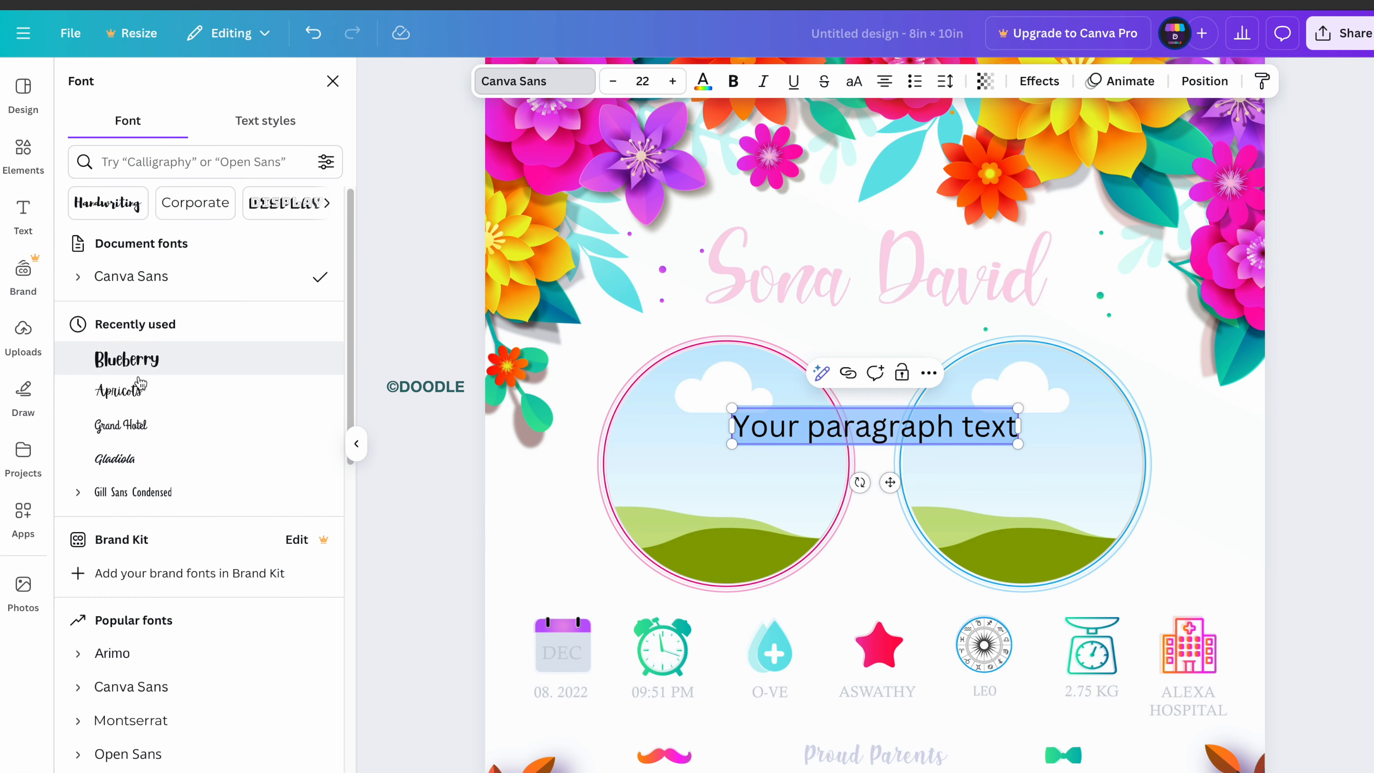
click(119, 391)
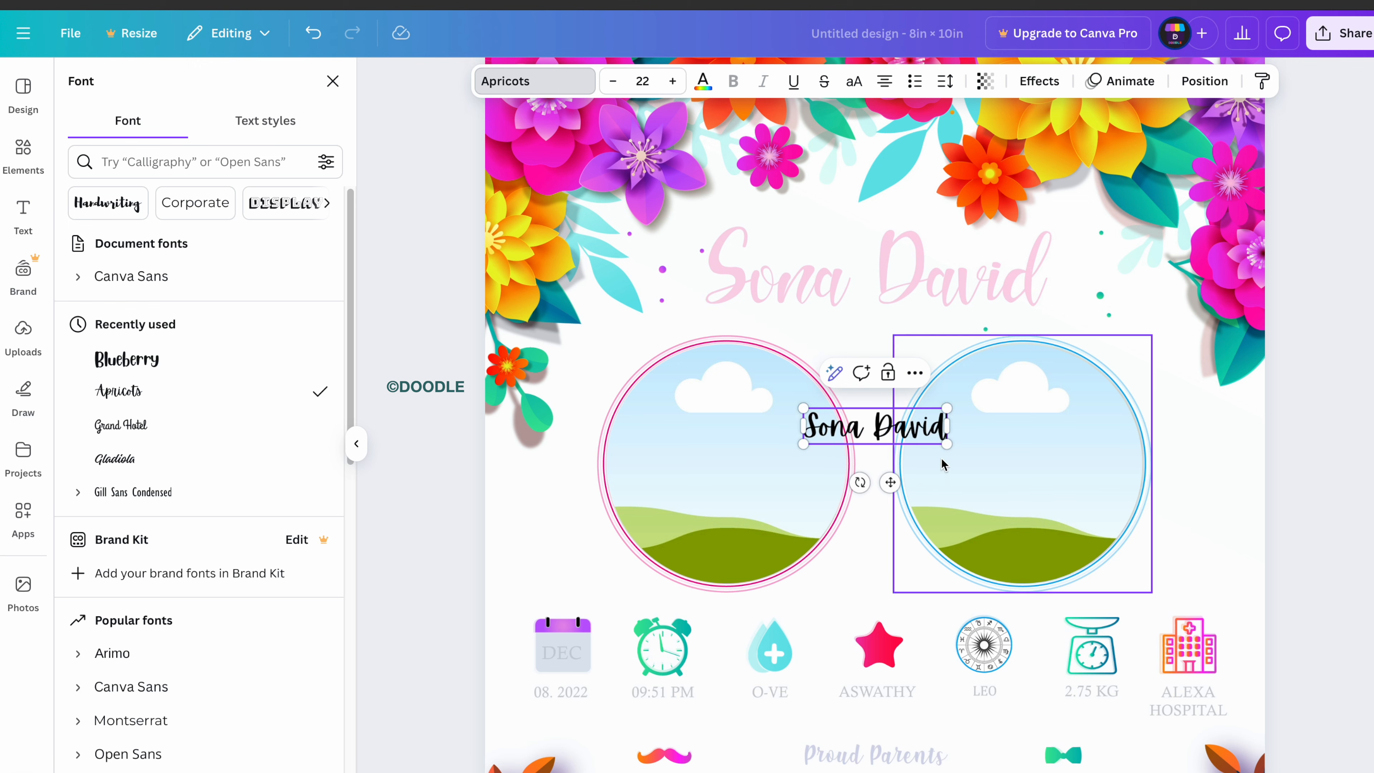
drag(947, 443, 1138, 538)
drag(972, 531, 966, 545)
key(ctrl+z)
key(ctrl+z)
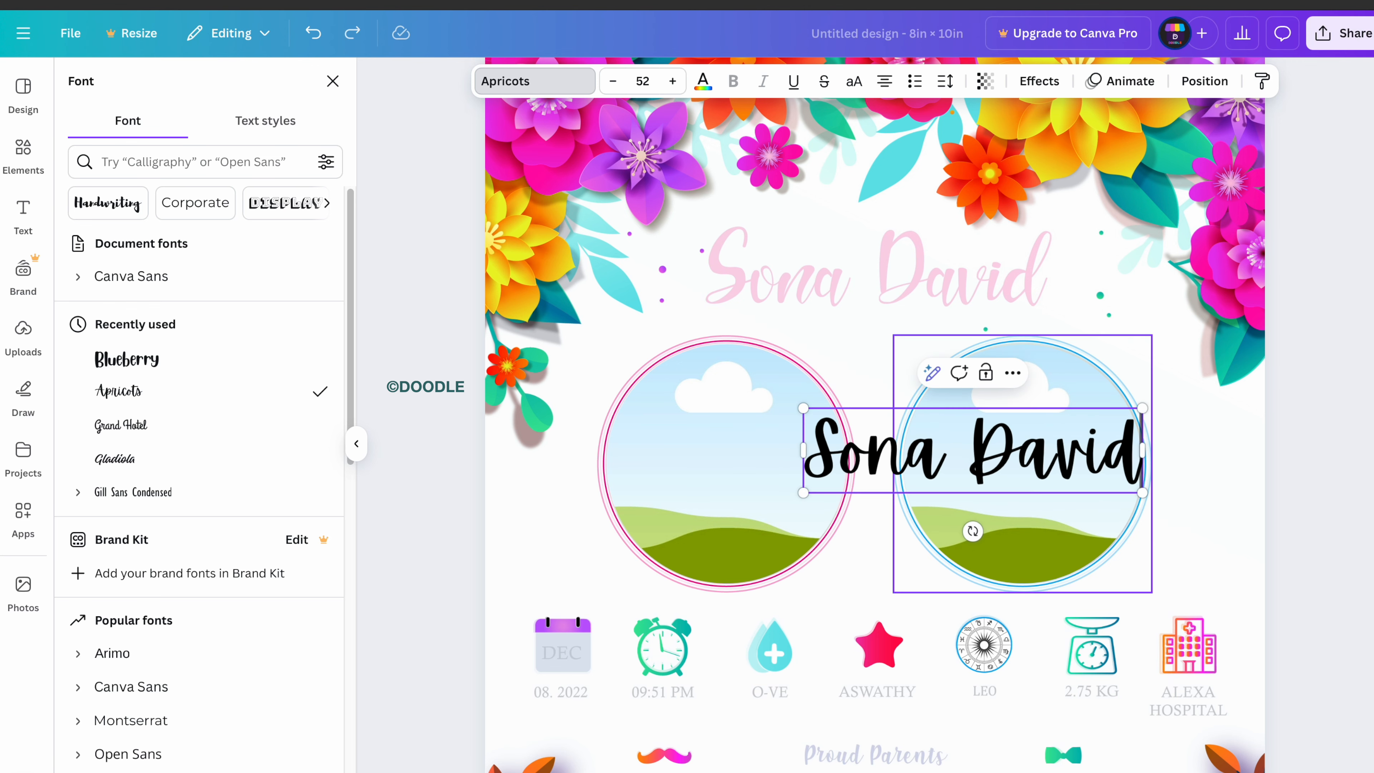
click(976, 463)
key(Escape)
click(854, 487)
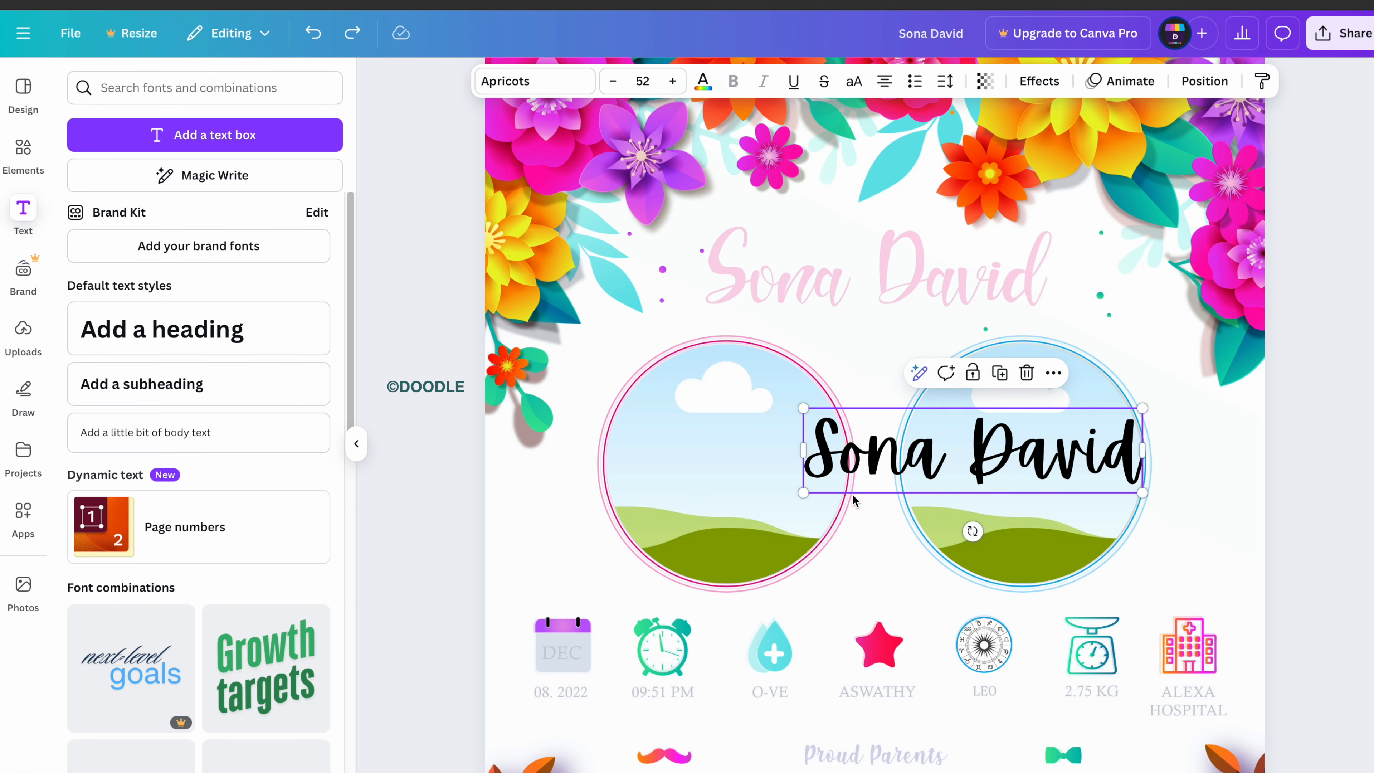
drag(823, 449, 725, 278)
click(672, 82)
click(672, 81)
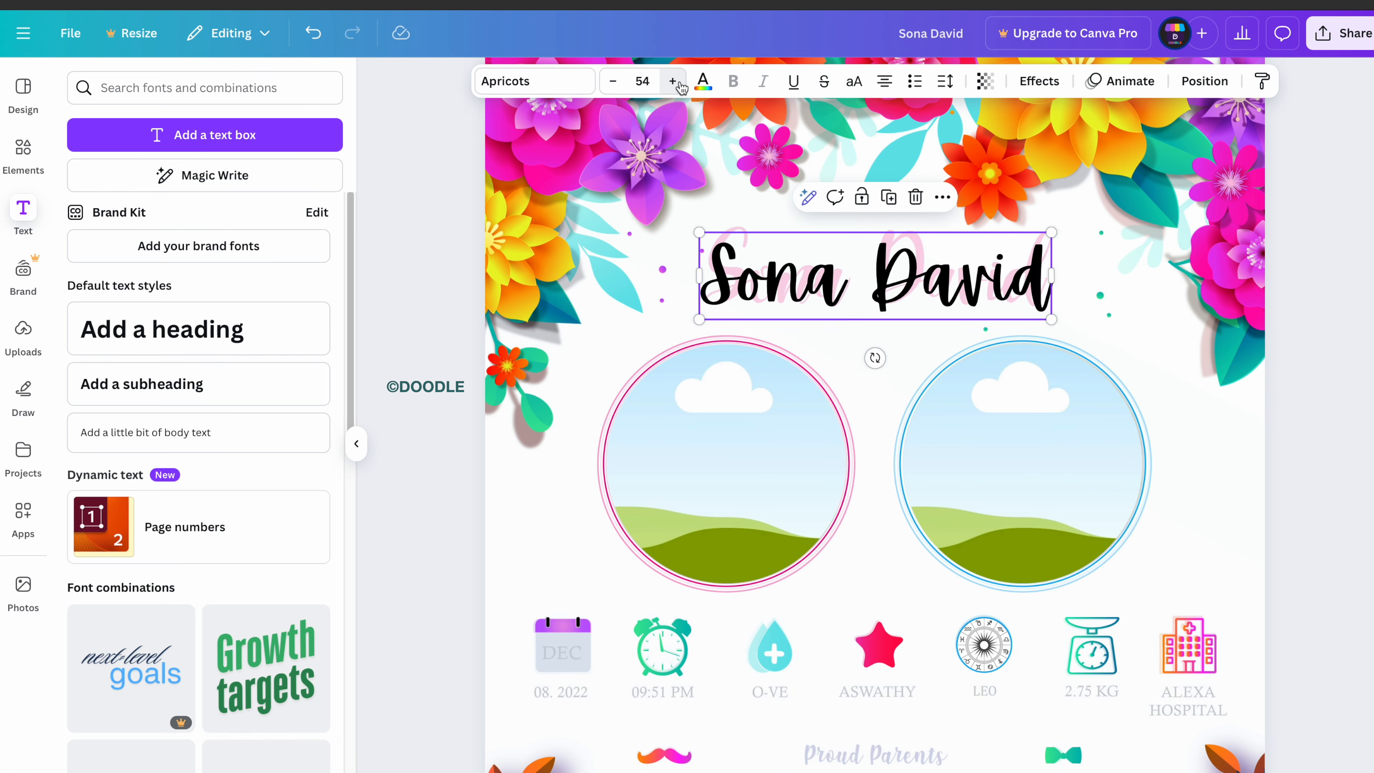
click(673, 81)
click(672, 81)
click(672, 81)
click(672, 81)
drag(906, 287, 915, 277)
click(703, 84)
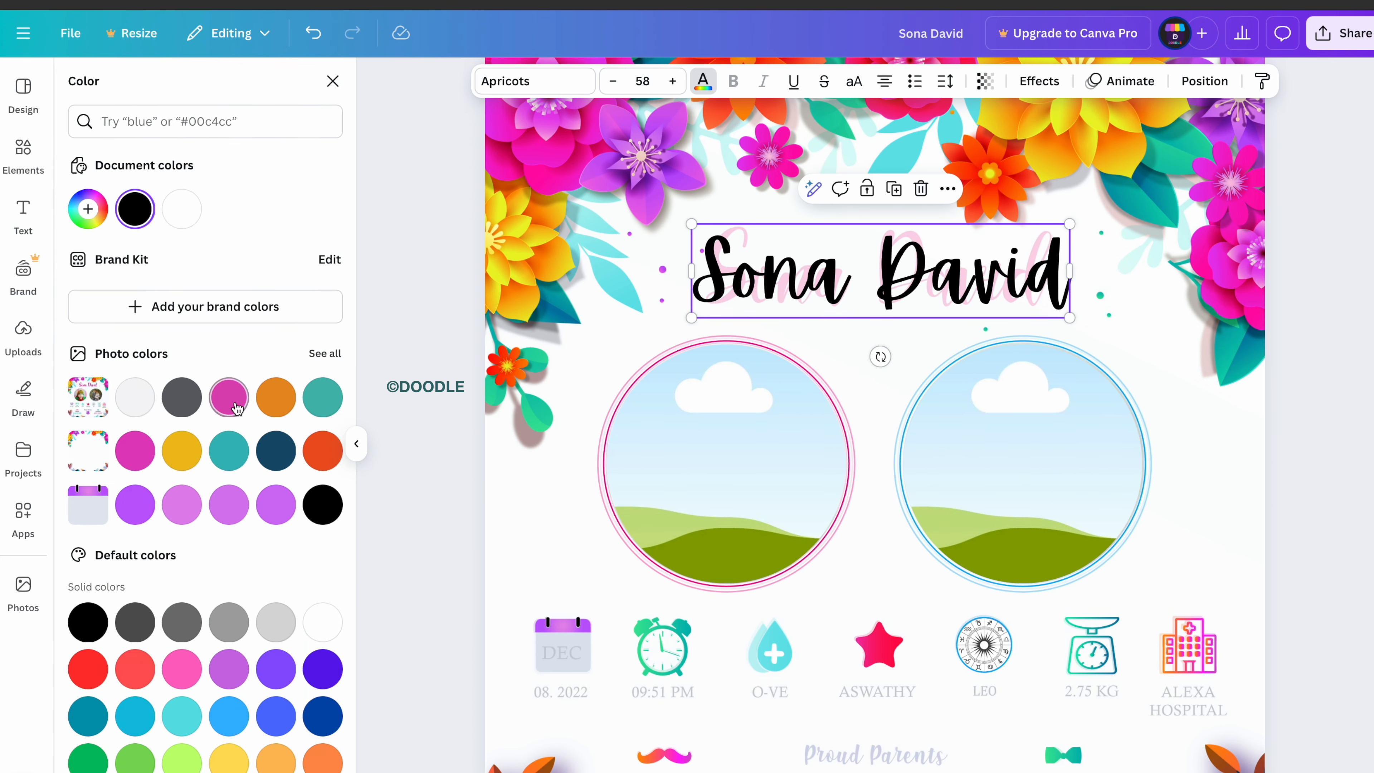
click(233, 403)
scroll(858, 370, down, 2)
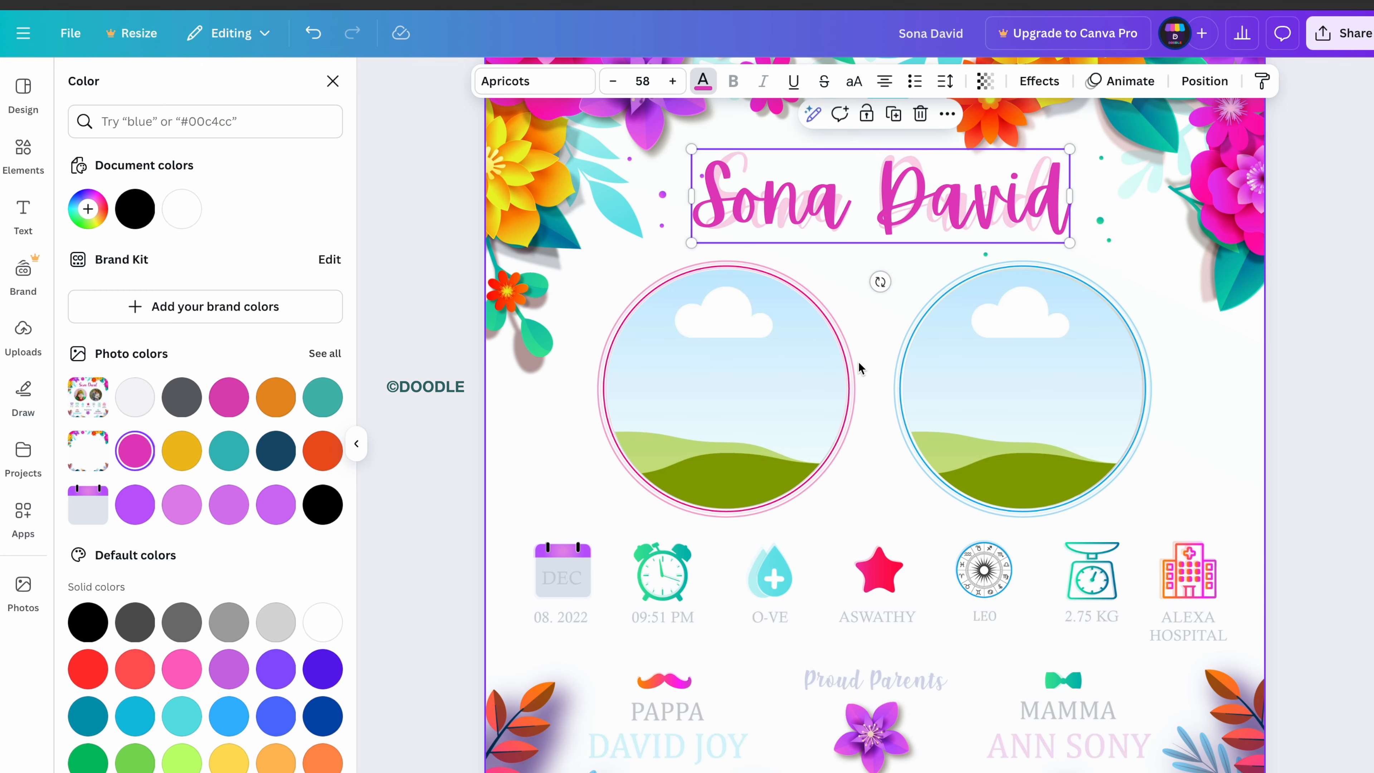
click(481, 90)
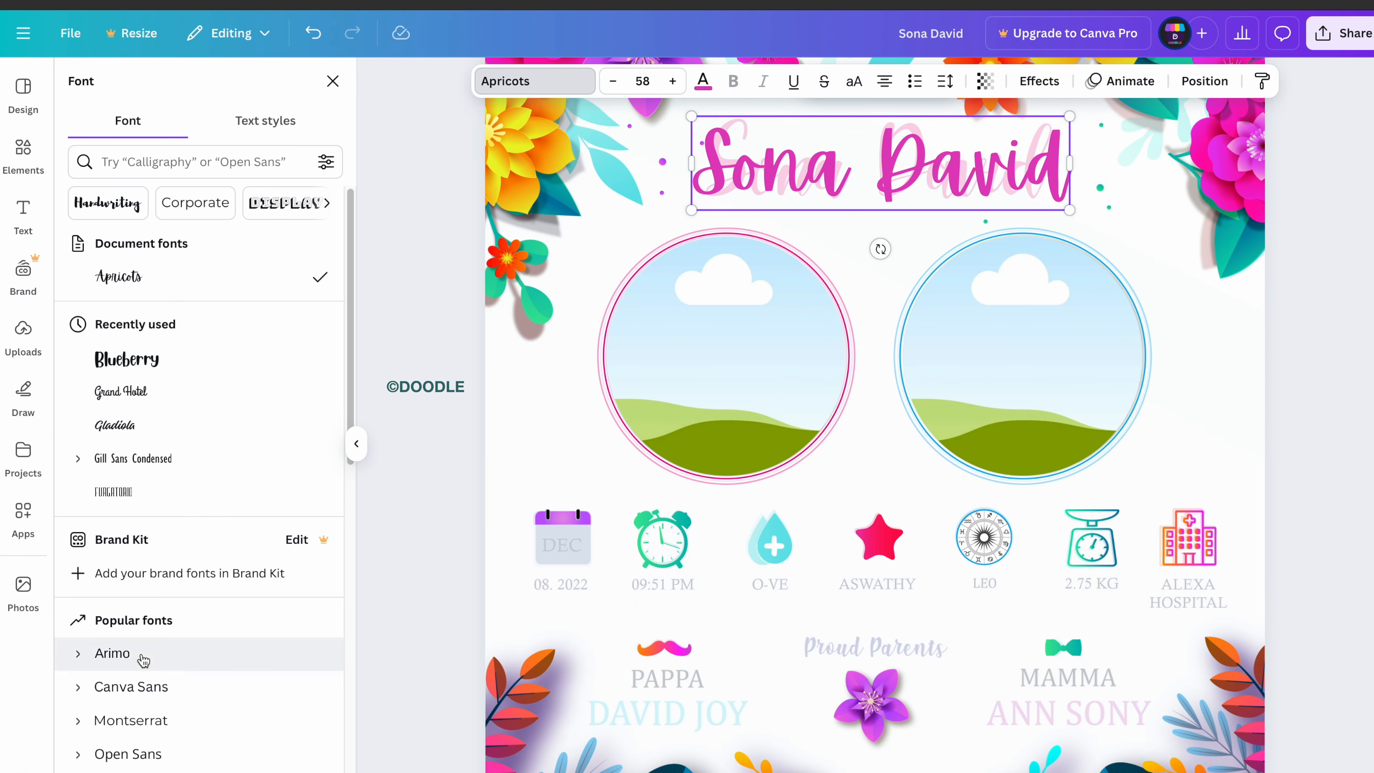
scroll(163, 595, down, 5)
alt+drag(827, 178, 762, 563)
double_click(762, 562)
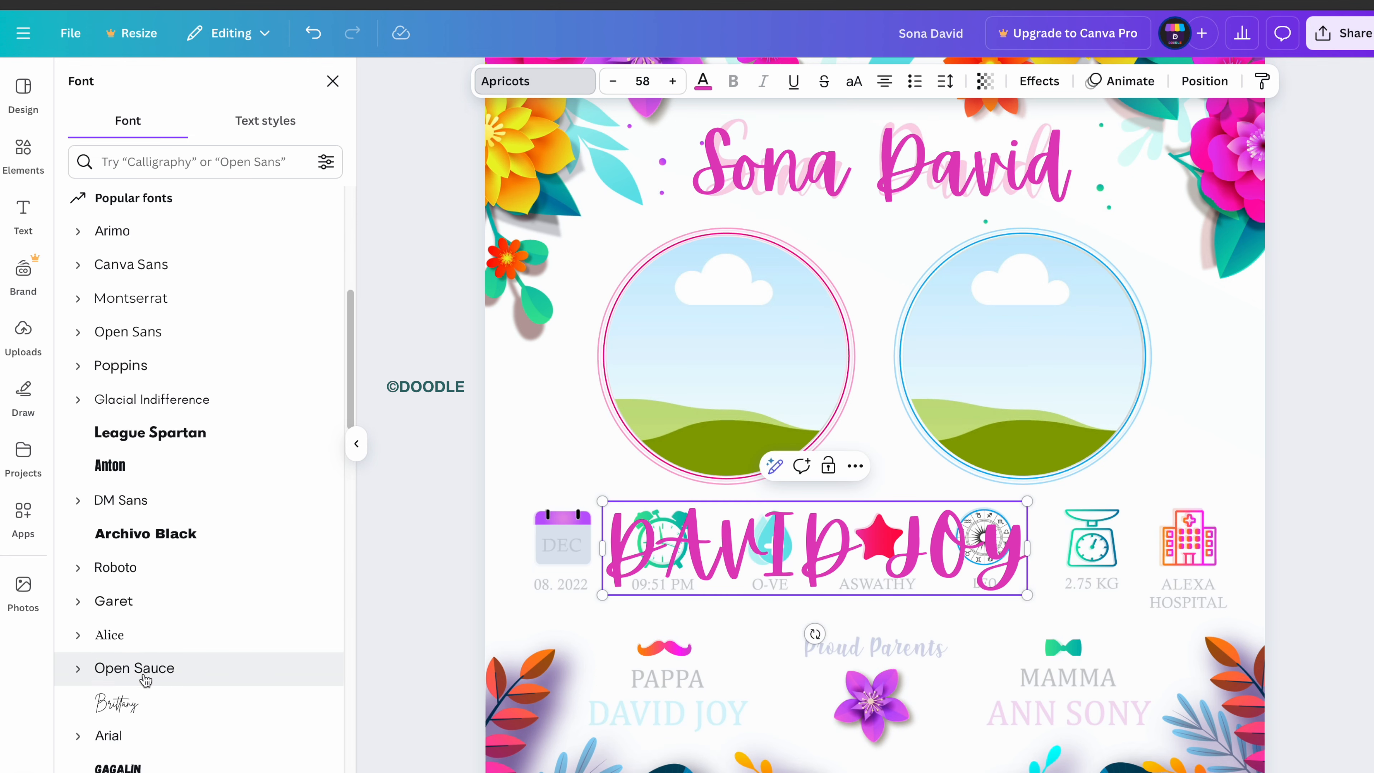
click(108, 766)
scroll(163, 622, down, 5)
click(118, 702)
triple_click(957, 548)
key(super+b)
drag(1042, 597, 771, 537)
drag(698, 577, 1087, 771)
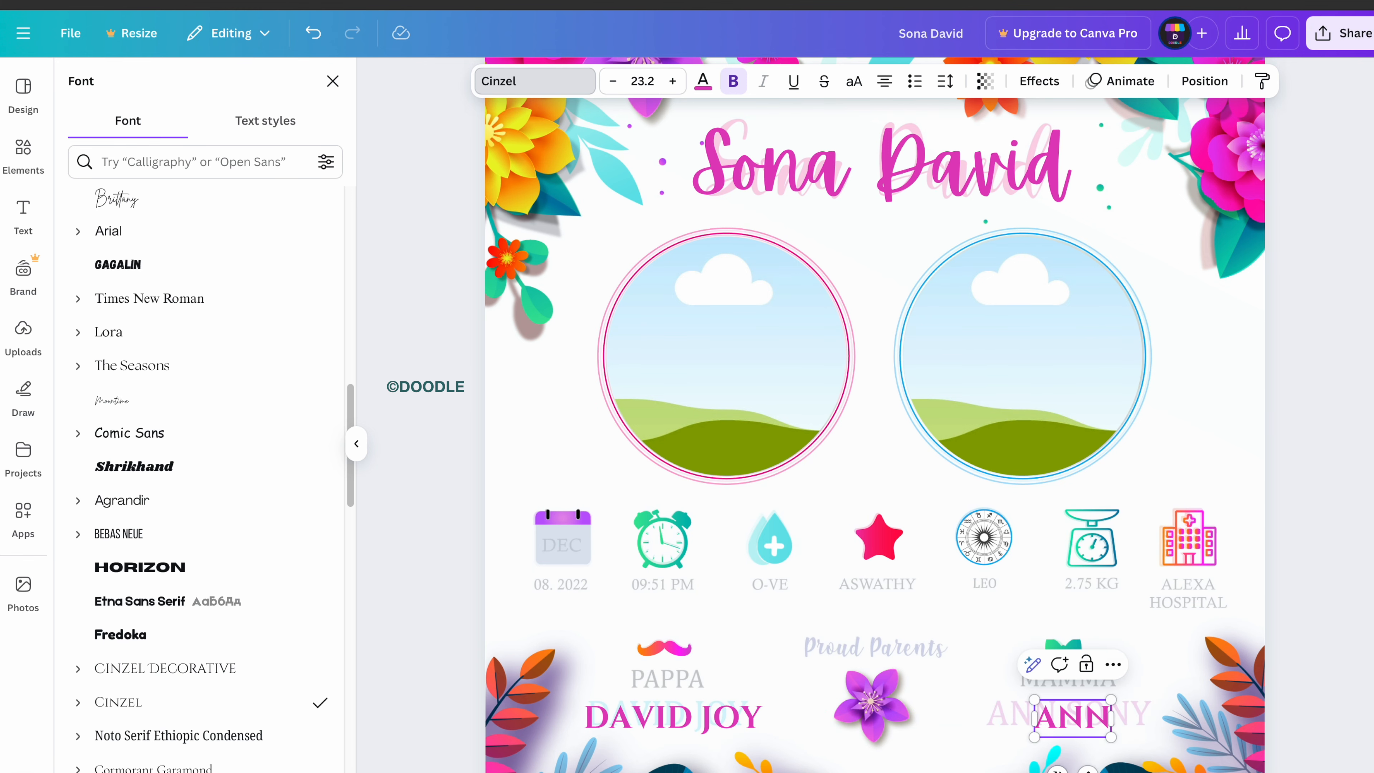
click(1086, 769)
click(674, 717)
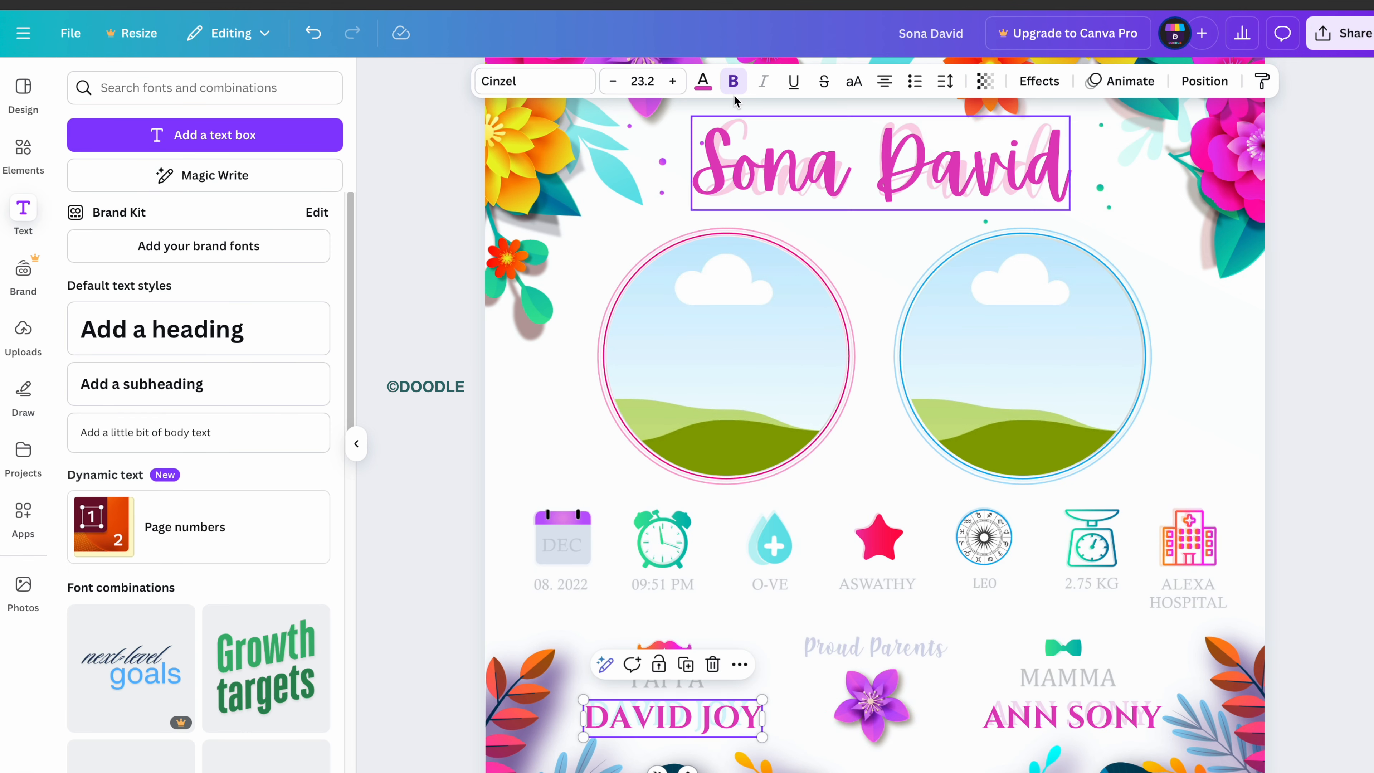
click(702, 80)
click(176, 702)
click(1071, 717)
triple_click(1027, 715)
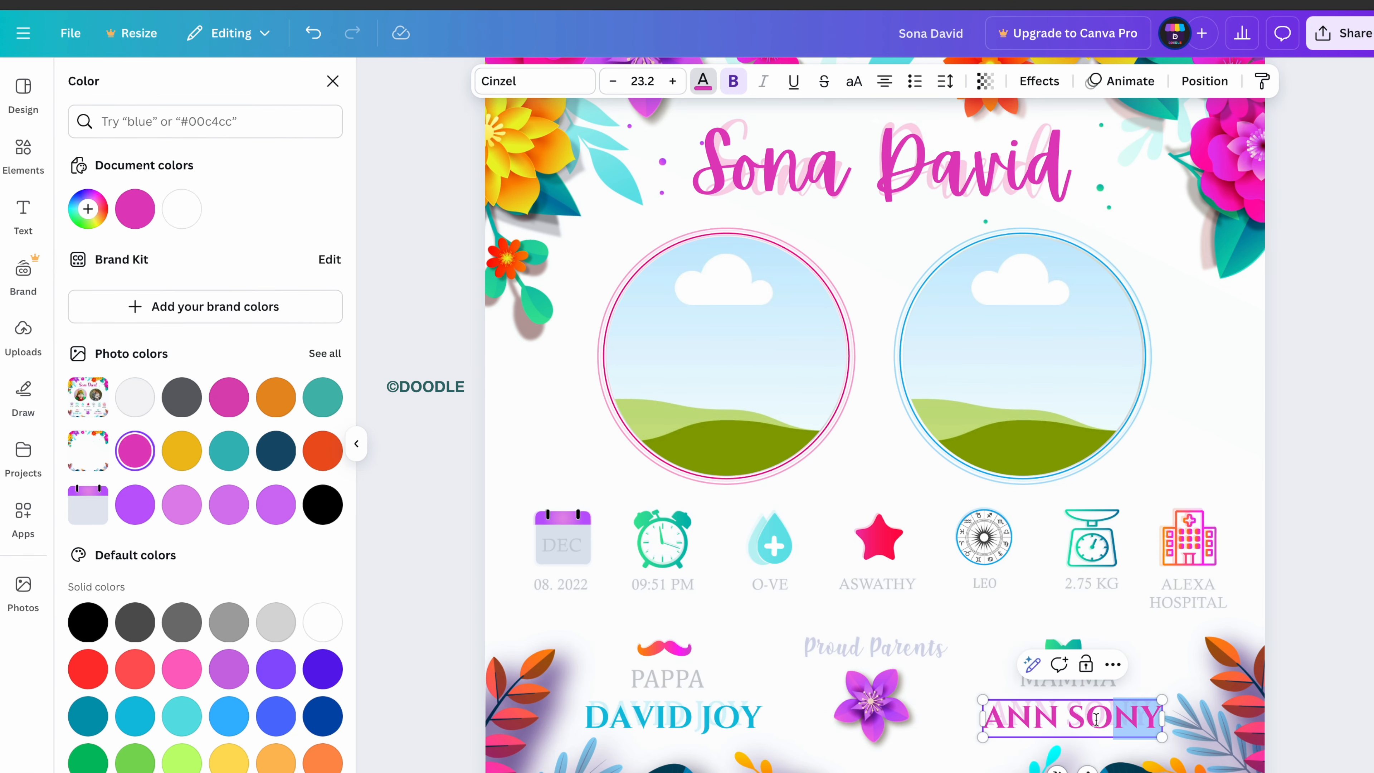
click(784, 617)
Add an enlarged PAPPA label in Times New Roman over the template's PAPPA label.
click(204, 135)
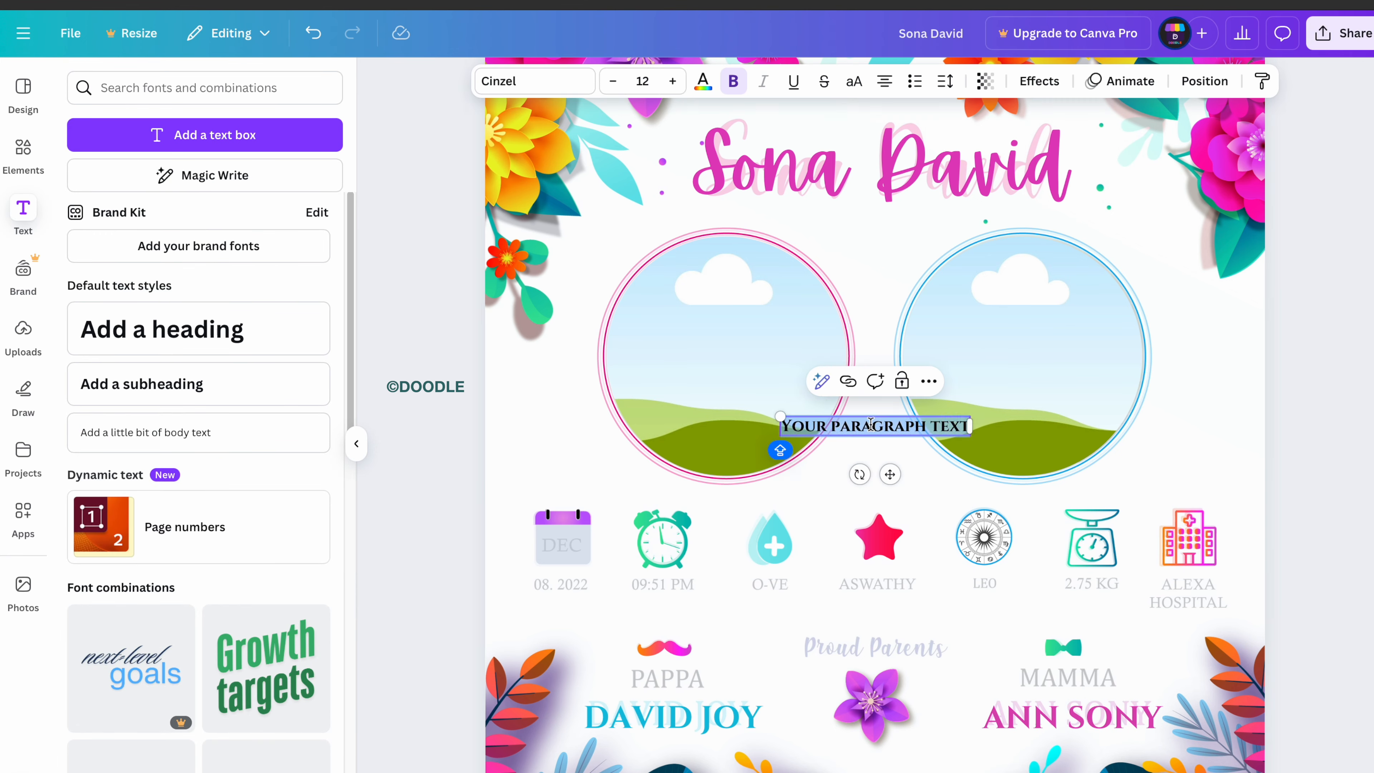
text(PAPPA)
click(535, 81)
click(229, 379)
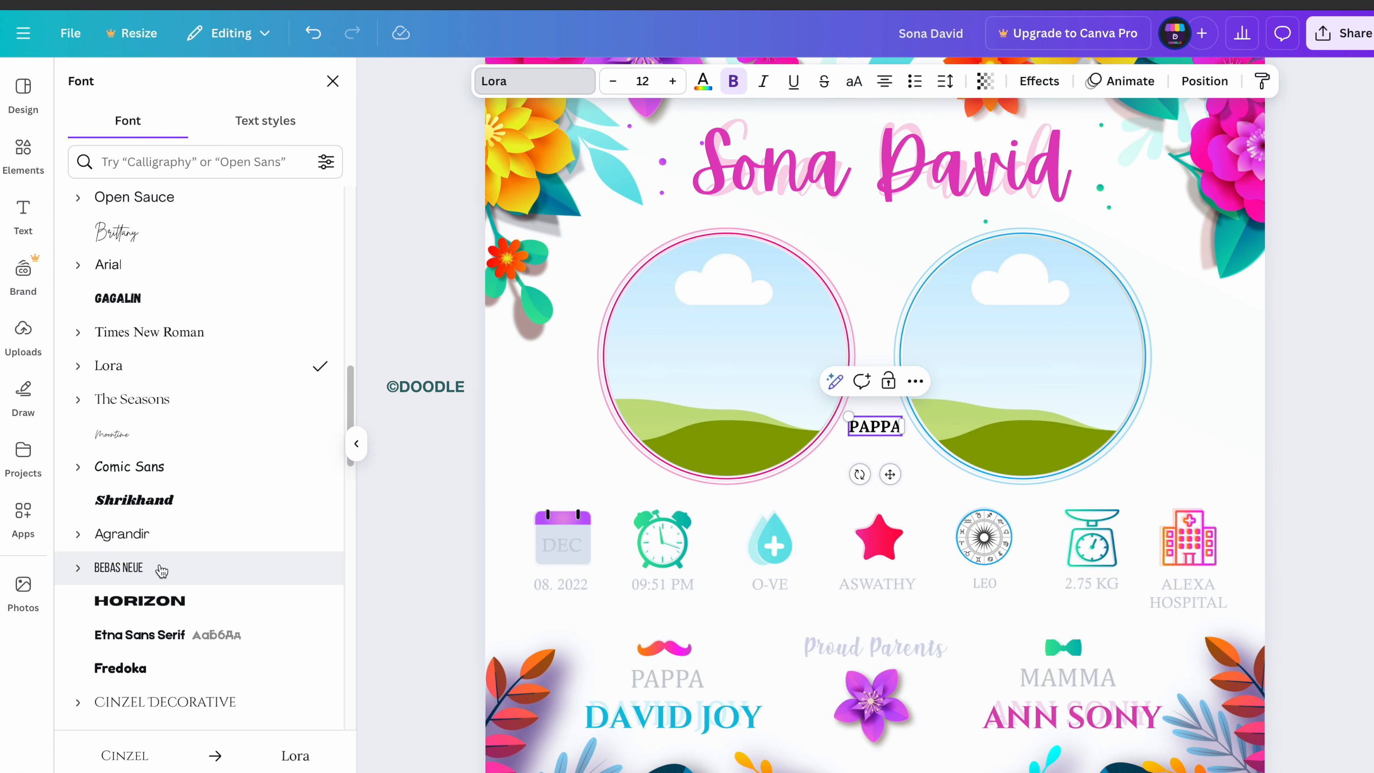
scroll(144, 316, down, 1)
click(147, 280)
drag(890, 474, 682, 738)
click(672, 81)
click(672, 82)
click(672, 81)
click(673, 81)
scroll(682, 738, up, 3)
Duplicate PAPPA as a MAMMA label lined up with PAPPA.
drag(556, 447, 1193, 436)
double_click(1180, 379)
text(MAMMA)
scroll(953, 362, up, 1)
drag(1195, 510, 1204, 517)
scroll(866, 487, down, 3)
scroll(835, 415, up, 5)
click(855, 135)
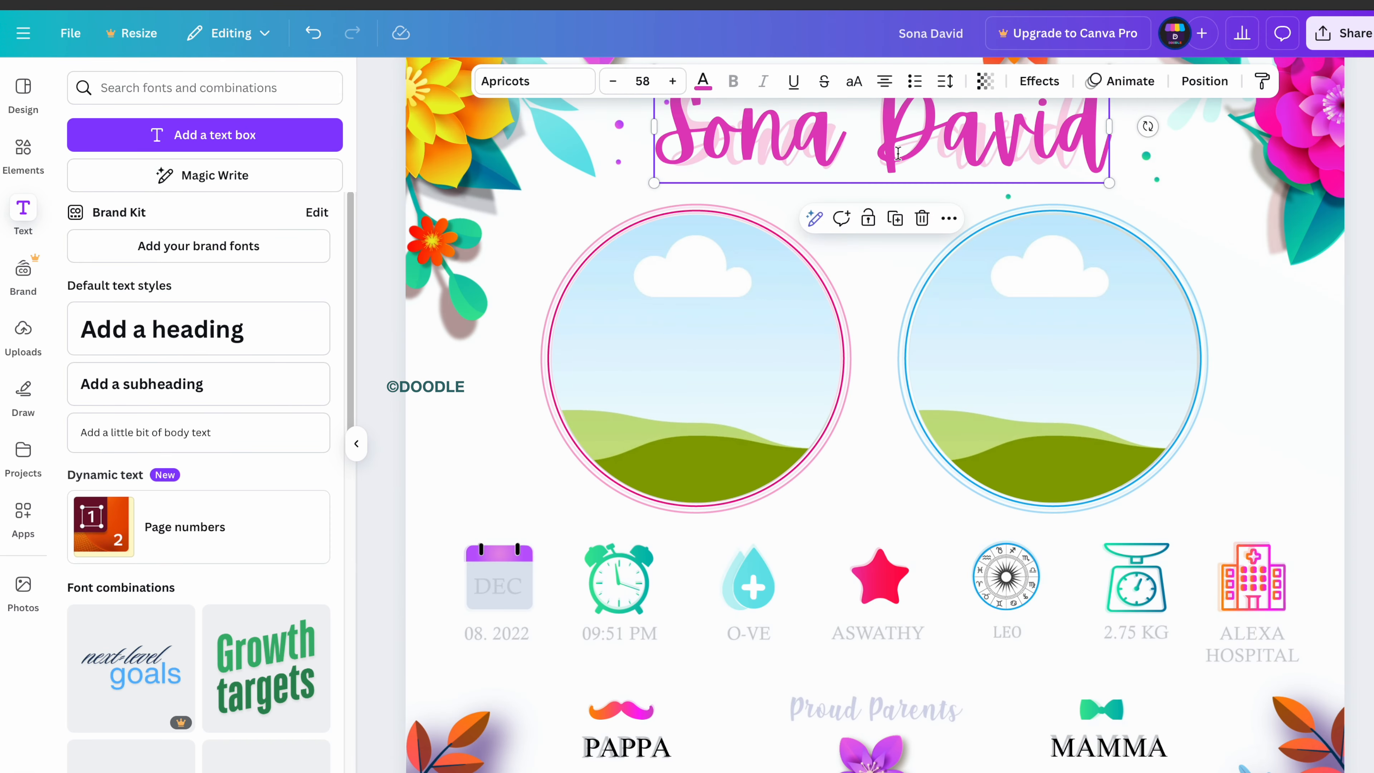
key(super+c)
scroll(865, 271, down, 5)
key(super+v)
double_click(884, 406)
text(Proud Pareny)
key(BackSpace)
text(ts)
key(super+a)
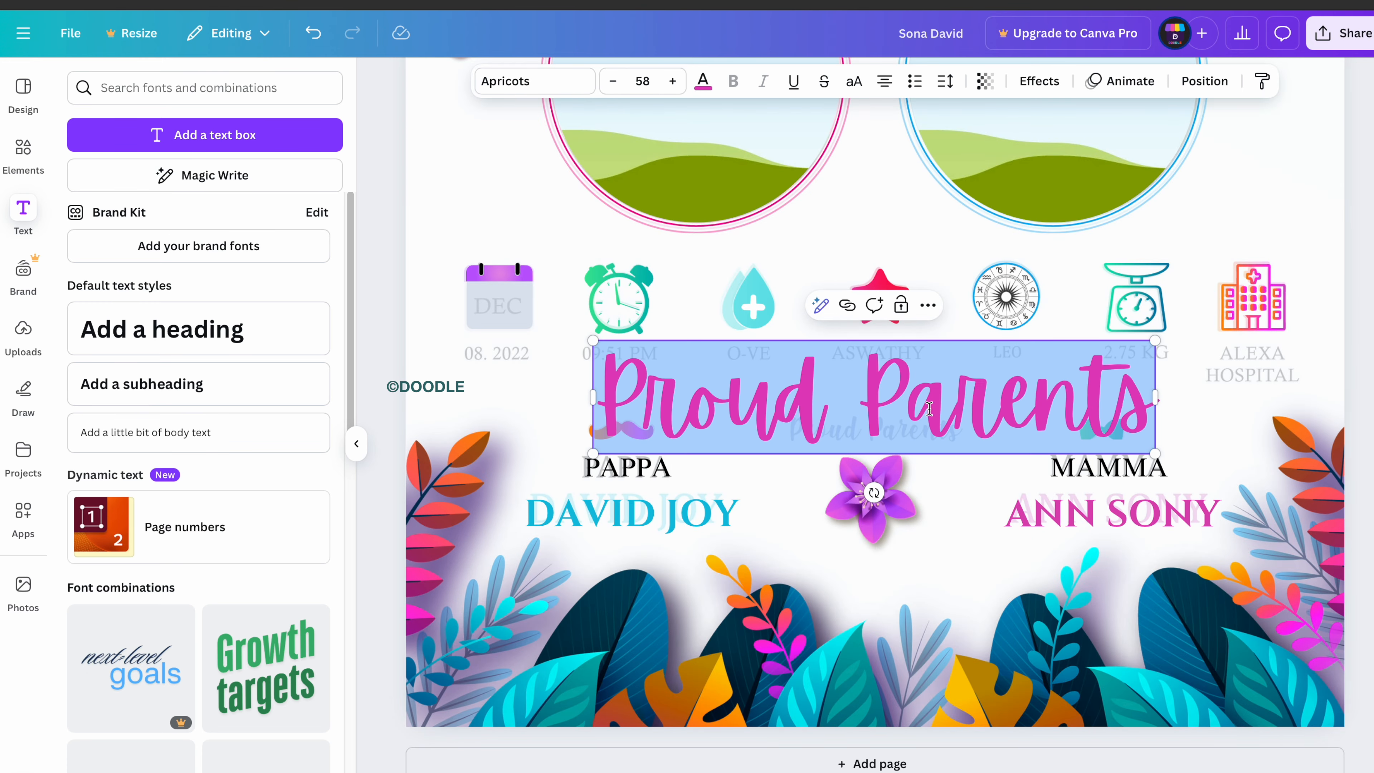
Make Proud Parents black at size 17 and position it above the flower.
drag(1155, 454, 787, 379)
click(702, 81)
click(131, 207)
drag(705, 418, 889, 485)
click(612, 82)
click(612, 81)
click(612, 82)
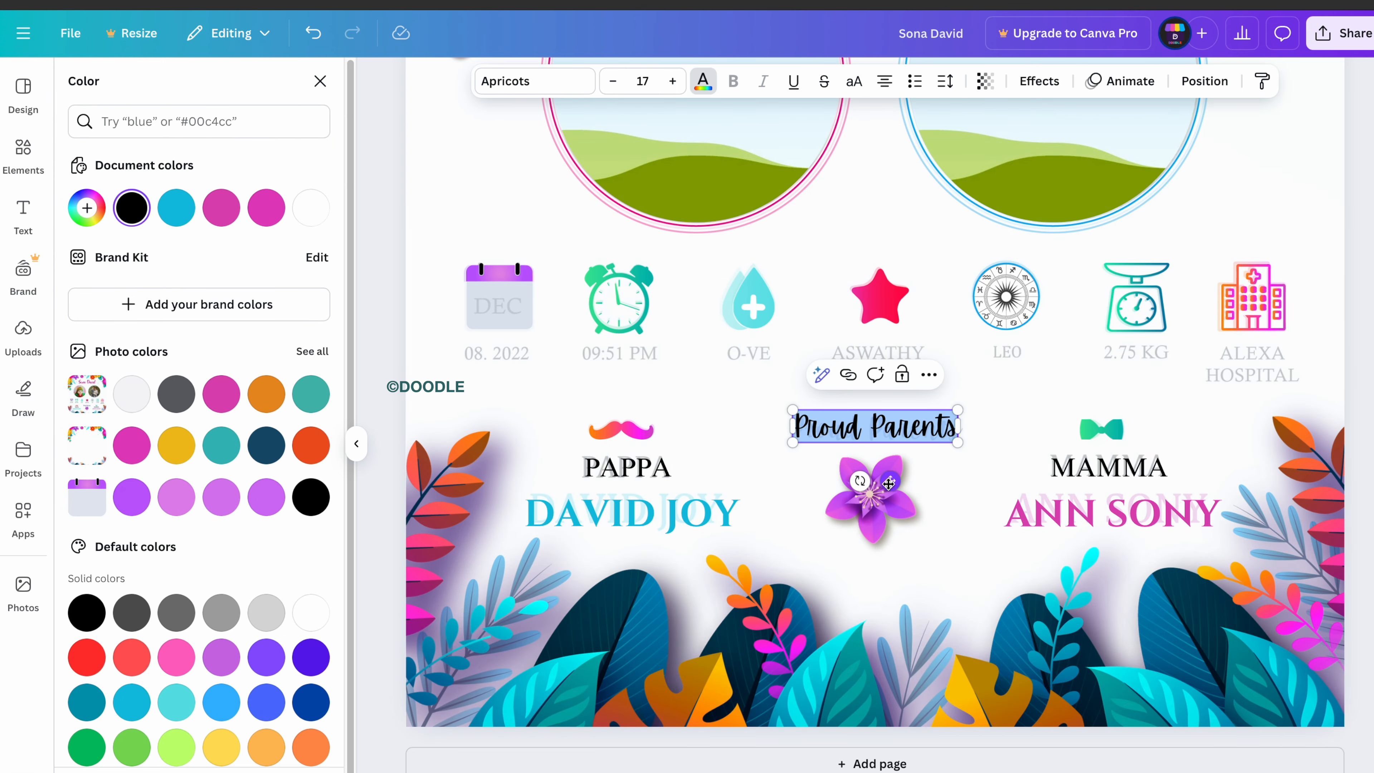
click(1002, 567)
drag(875, 423, 875, 430)
Duplicate PAPPA onto the calendar icon to create DEC and 08.2020 labels.
click(774, 471)
drag(628, 466, 528, 327)
double_click(510, 310)
drag(515, 363, 1269, 406)
key(Return)
text(08.2020)
Overtype the remaining detail labels with values such as O+VE, LEO, 2.75 KG and ALEXA.
double_click(626, 355)
double_click(758, 352)
text(O+VE)
double_click(881, 350)
double_click(1031, 355)
text(LE)
double_click(1137, 355)
text(2)
double_click(1264, 351)
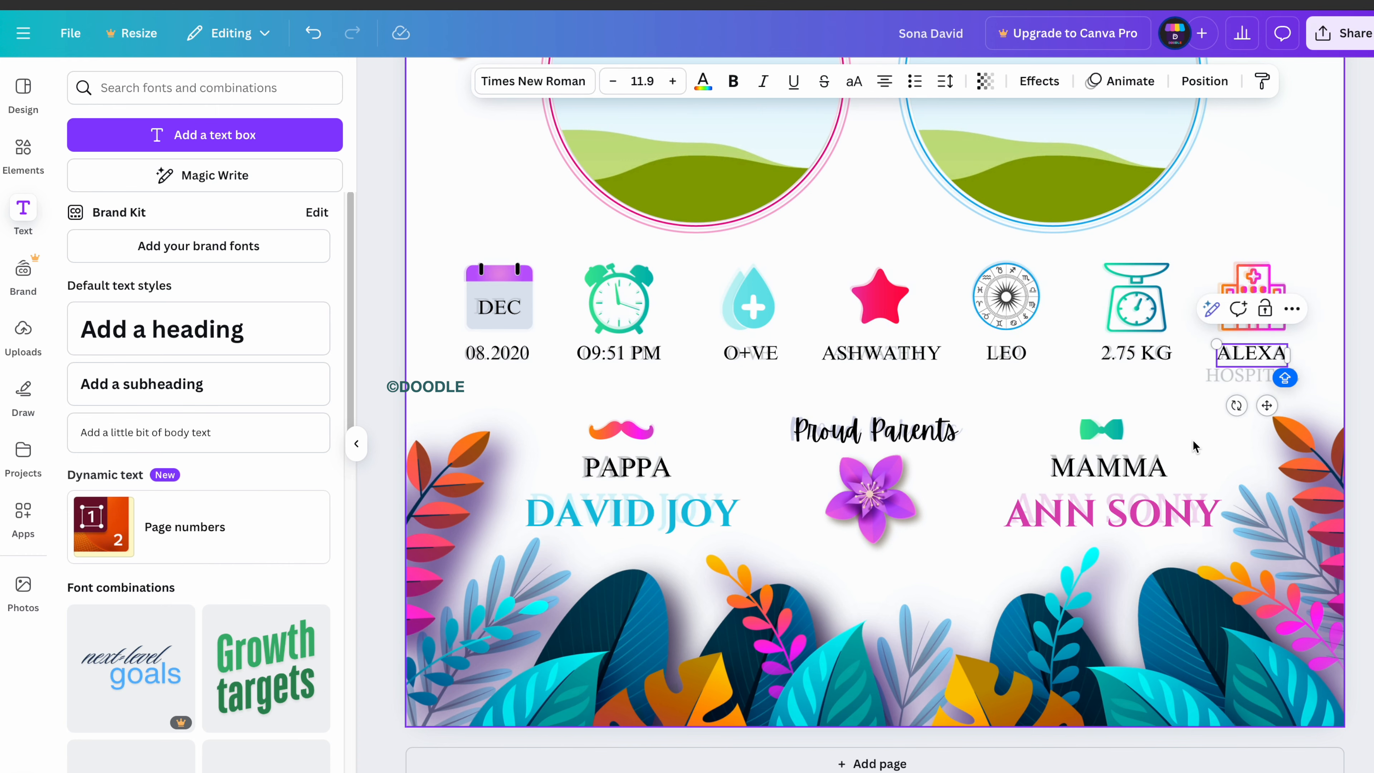
Shift the floral image aside, then unlock and delete the faded template.
scroll(1193, 438, up, 8)
scroll(1192, 435, down, 6)
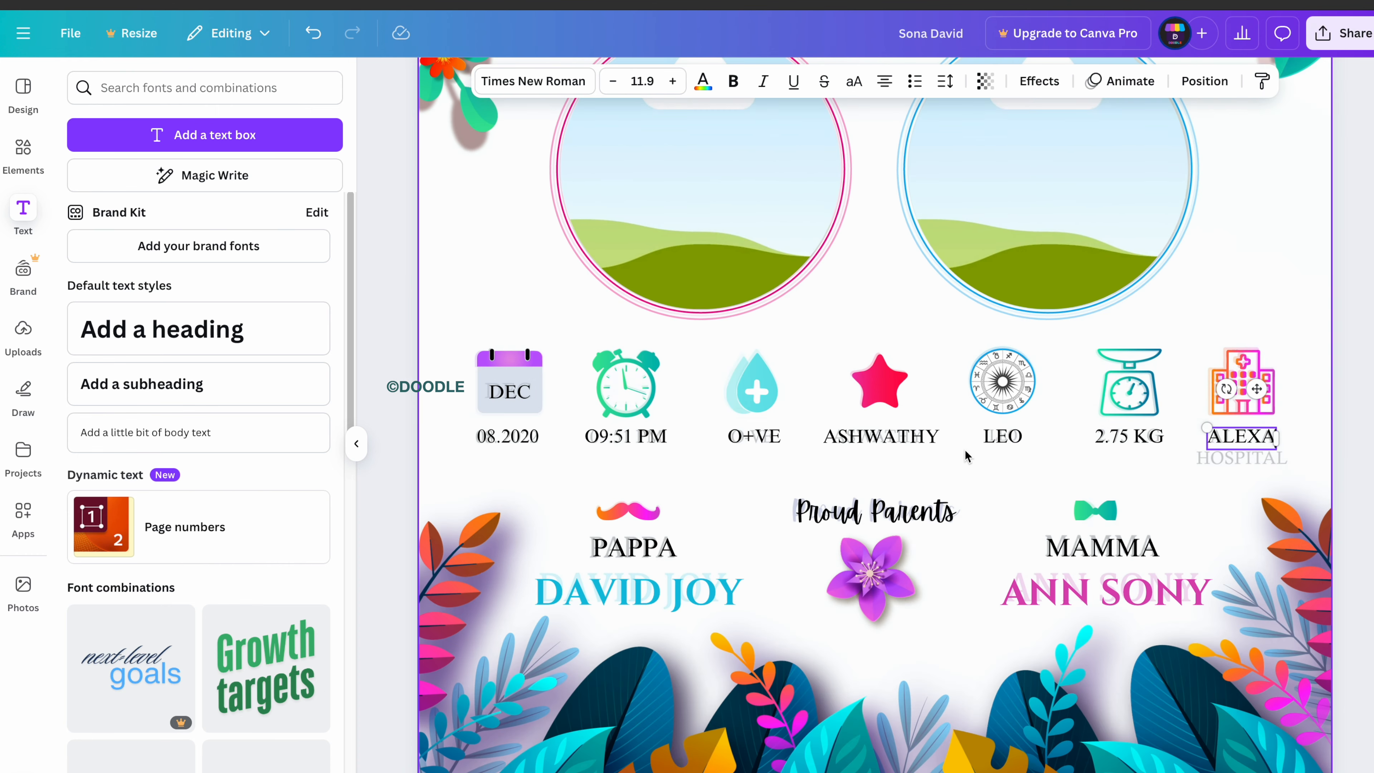
scroll(967, 456, down, 3)
scroll(968, 456, up, 5)
drag(592, 229, 944, 399)
click(920, 260)
click(887, 175)
click(901, 175)
Align the bright floral image with the page edges.
drag(1177, 405, 823, 234)
click(1264, 387)
scroll(832, 457, down, 4)
scroll(832, 457, up, 2)
scroll(893, 546, down, 3)
scroll(901, 558, down, 2)
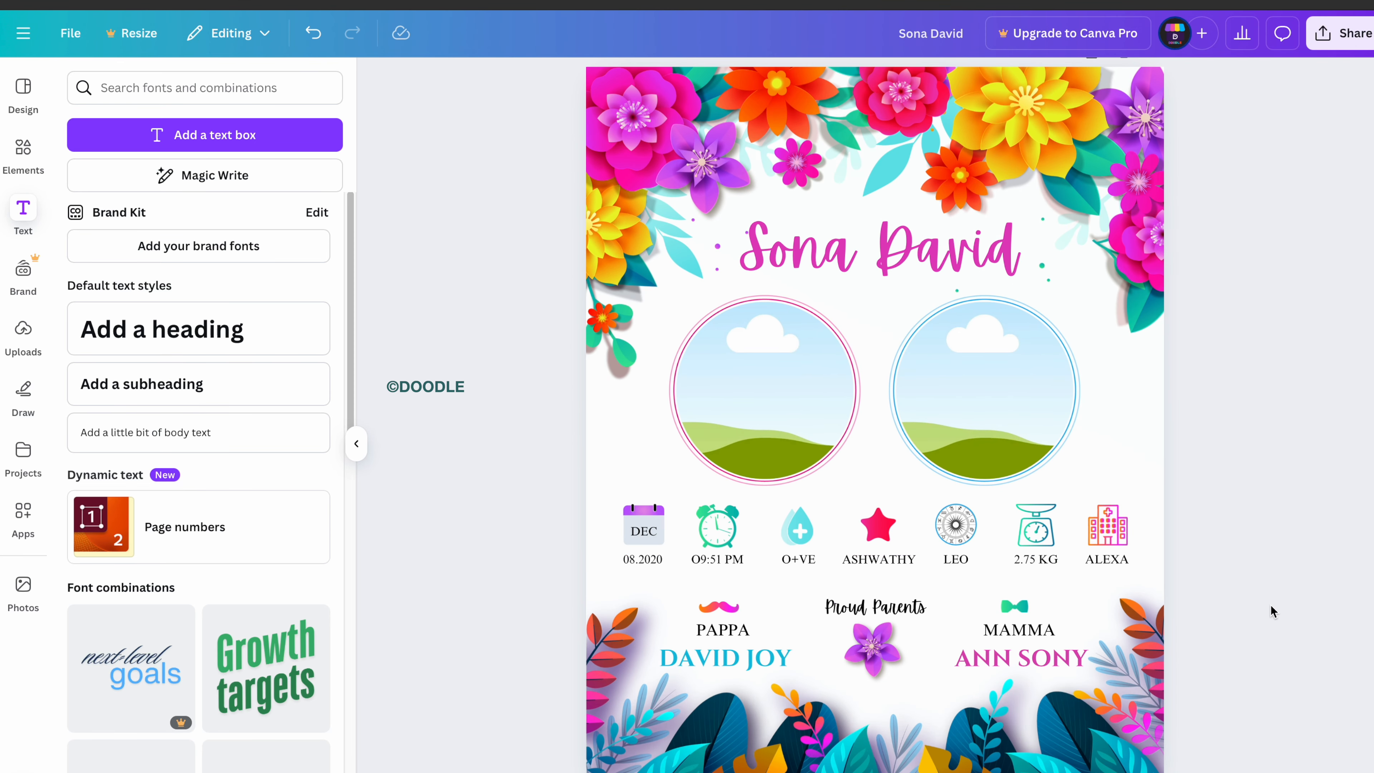